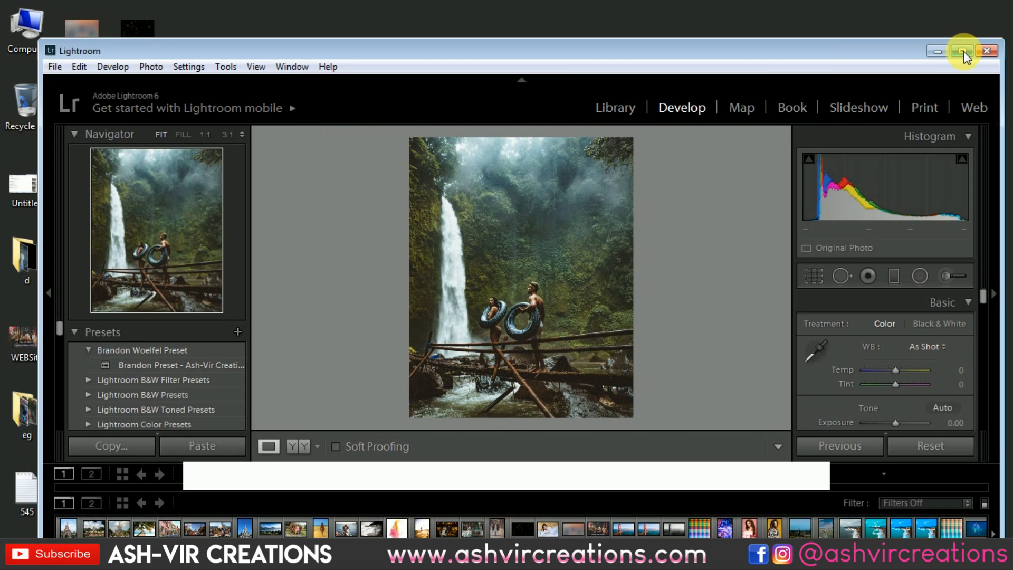
- Import the portrait photo dsf.jpg into the catalog and open it in the Develop module
left_click(962, 52)
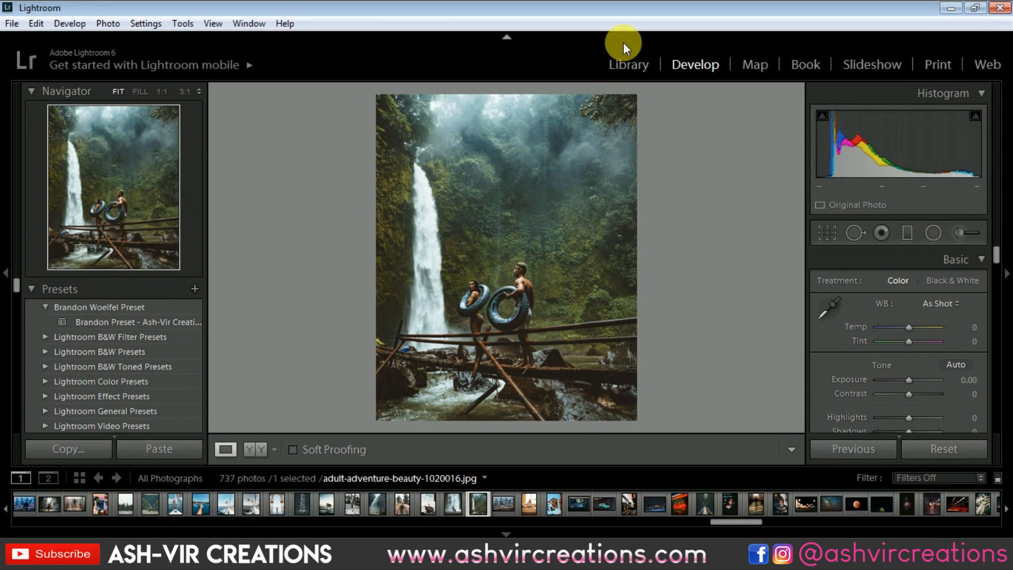
left_click(625, 61)
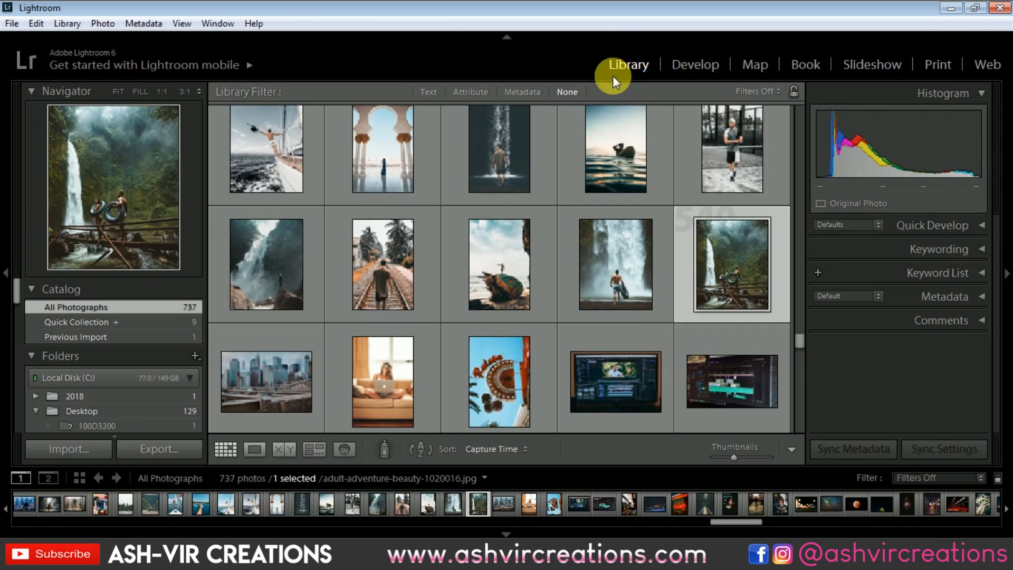
left_click(75, 444)
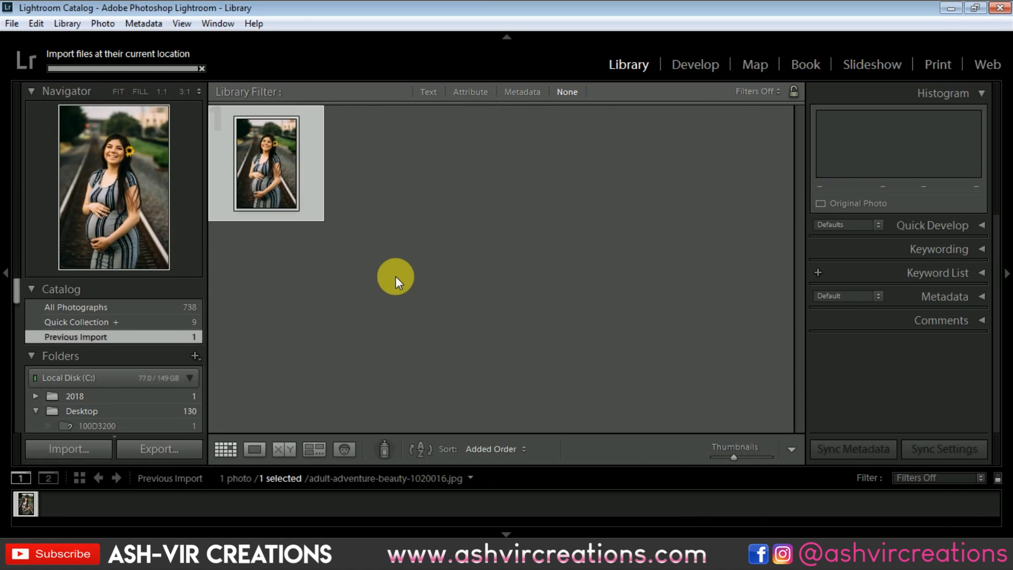
left_click(706, 63)
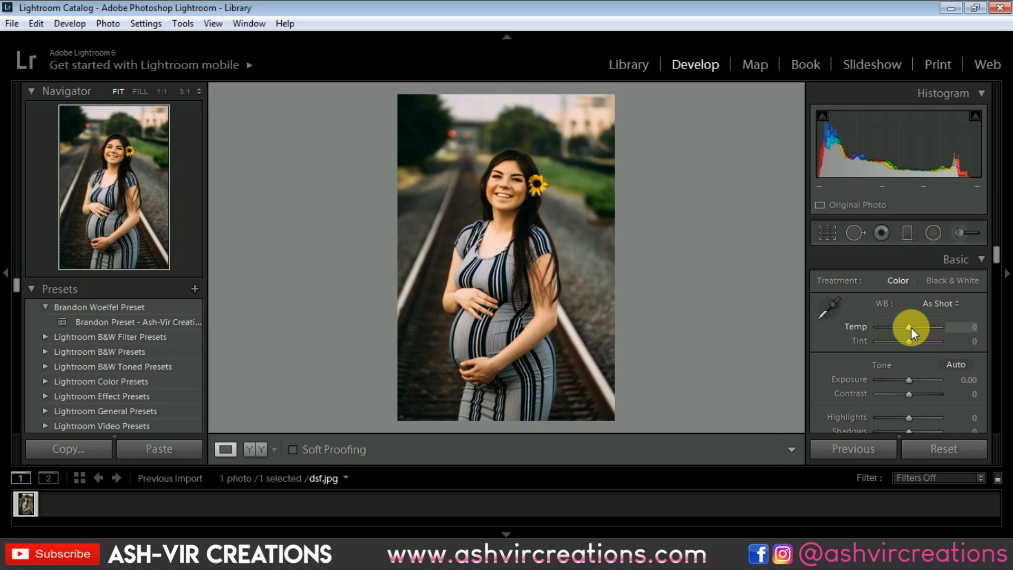
- Warm the photo's white balance by setting Temp to +7
left_click_drag(911, 327, 916, 327)
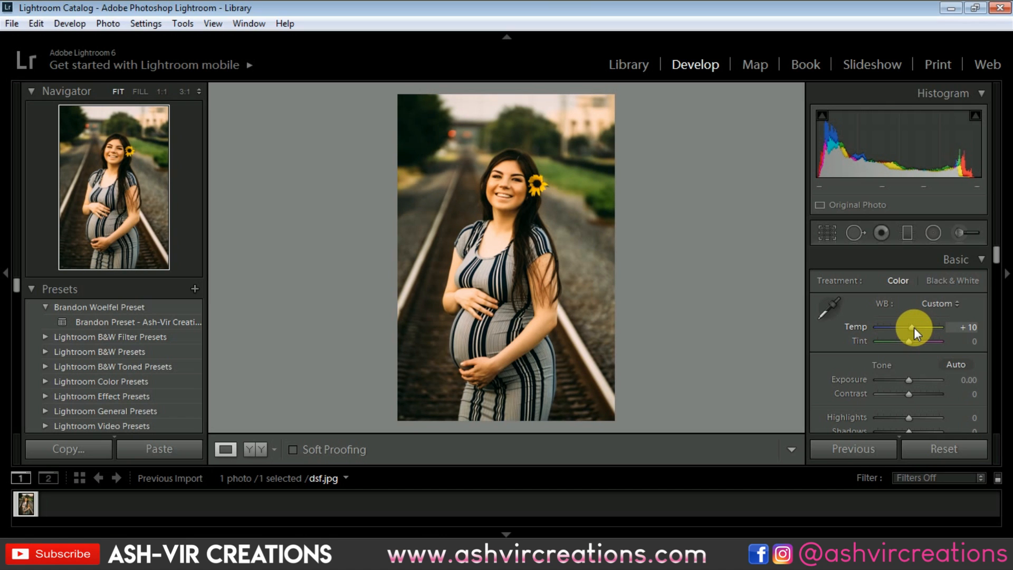
left_click_drag(914, 327, 913, 327)
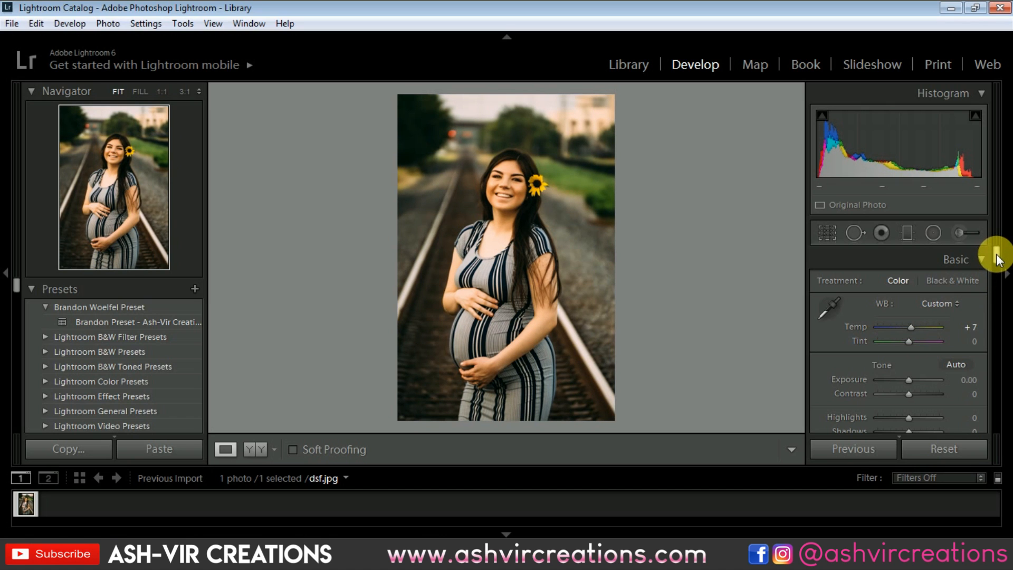
- In Camera Calibration, set Blue Primary Hue to −88, Red Primary Hue to +17 and Saturation to −7, and Green Primary Hue to −7
left_click_drag(997, 257, 1000, 435)
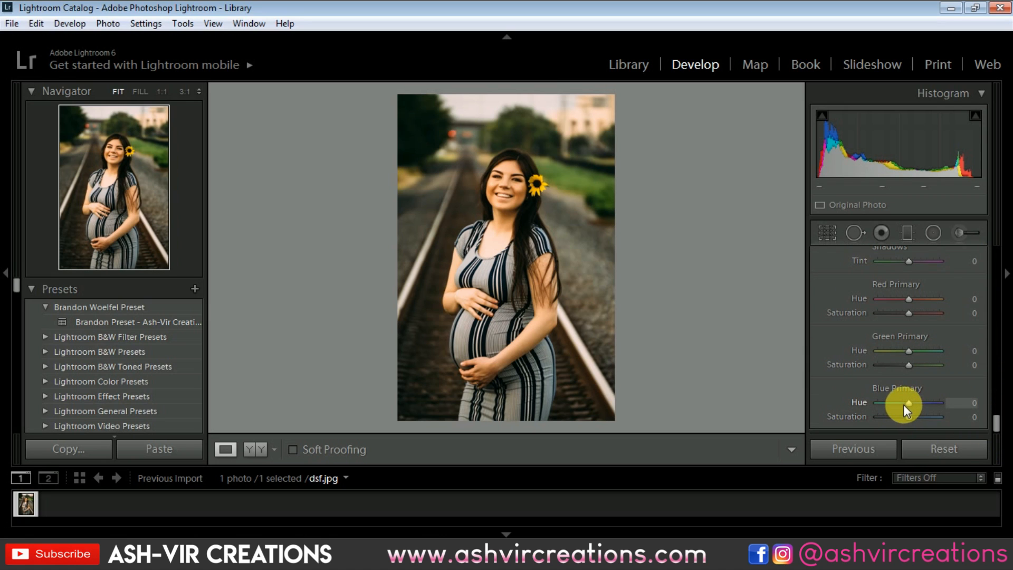
mouse_move(900, 403)
left_mouse_down()
mouse_move(868, 403)
mouse_move(882, 404)
left_mouse_up()
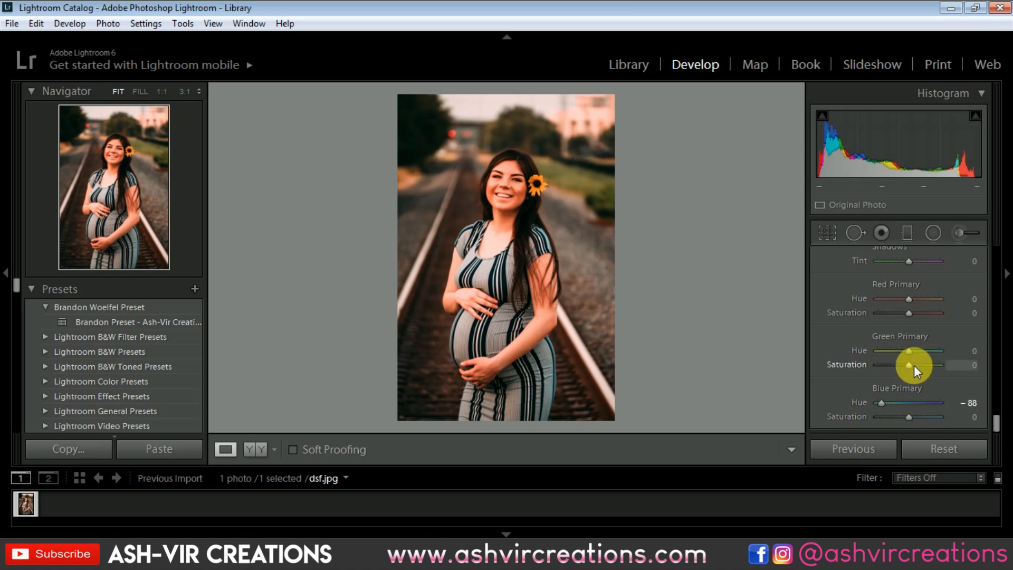
left_click_drag(910, 299, 906, 356)
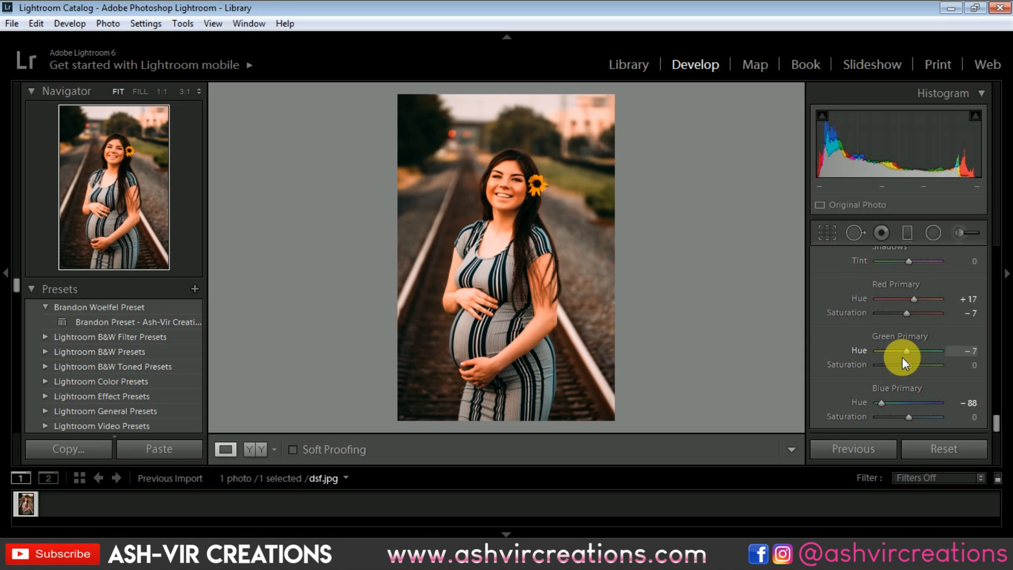
- Set the Green hue to −7 in the HSL adjustments
scroll(986, 296, "up", 5)
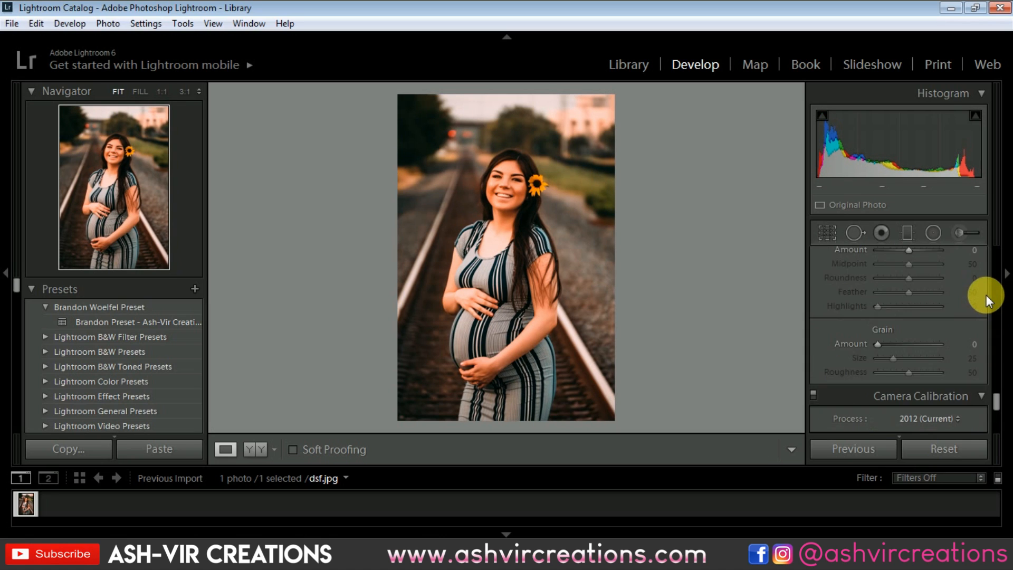
scroll(986, 295, "up", 10)
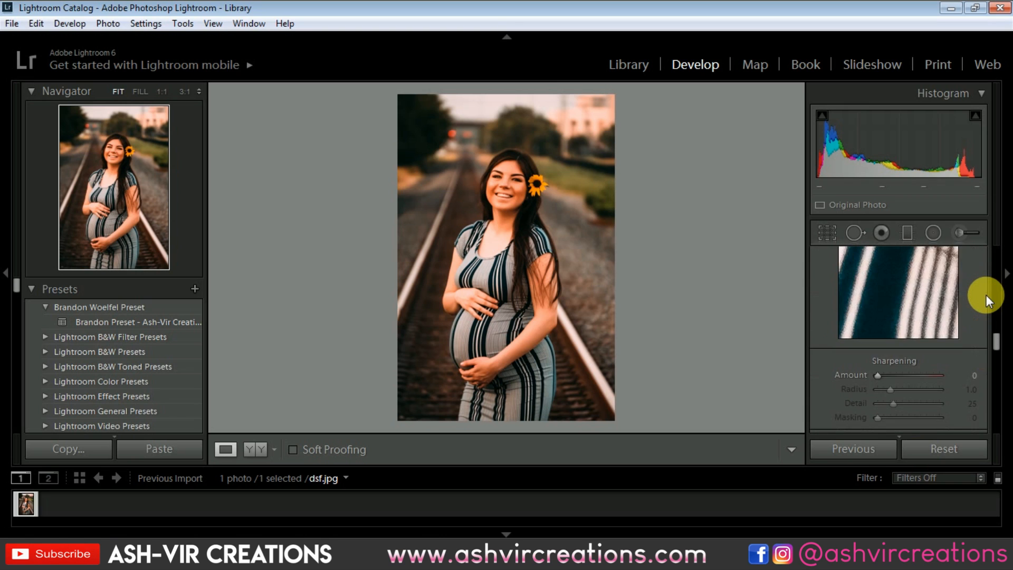
scroll(985, 294, "up", 10)
left_click(831, 337)
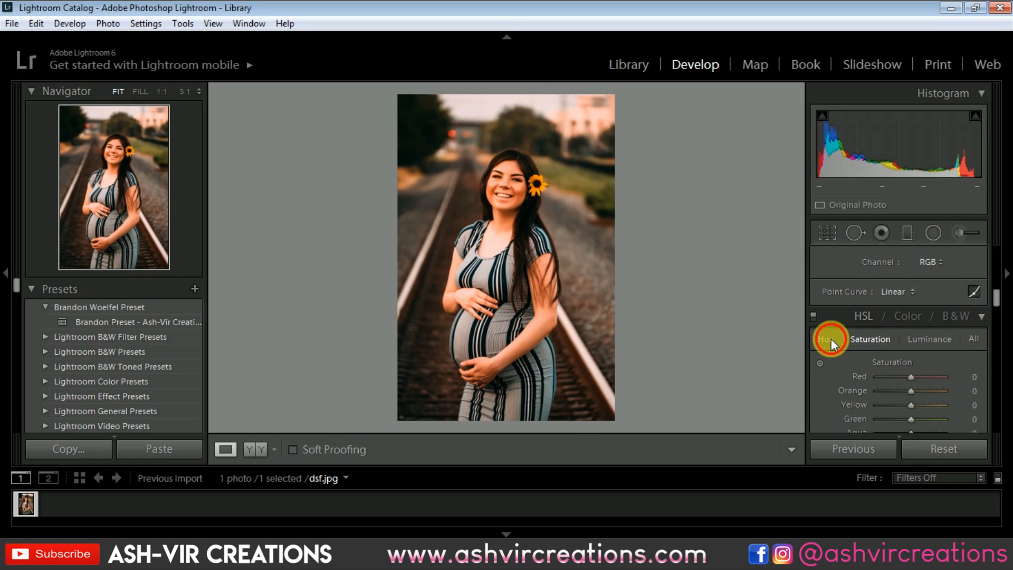
scroll(937, 319, "down", 3)
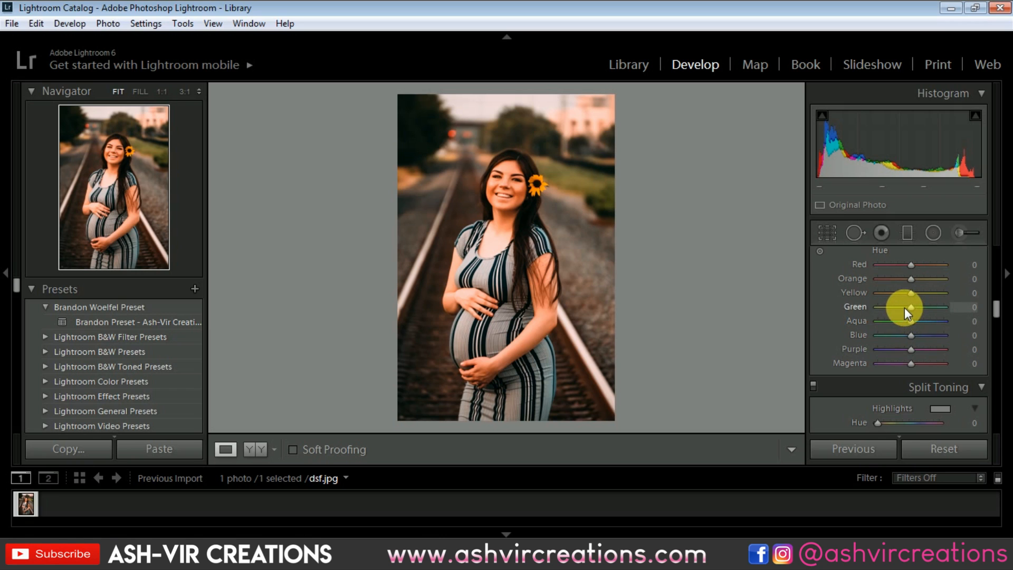
mouse_move(904, 307)
left_mouse_down()
mouse_move(853, 306)
mouse_move(961, 305)
mouse_move(869, 310)
mouse_move(909, 309)
left_mouse_up()
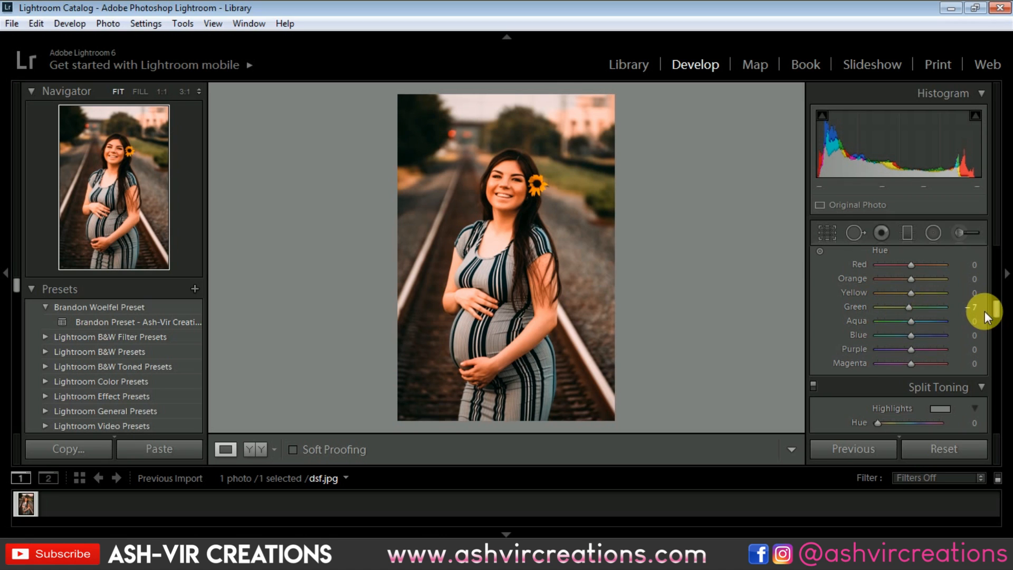
- Set the HSL saturation of Green to −100, Aqua to −4 and Yellow to +2, and set the Yellow hue to −100
scroll(984, 316, "up", 2)
left_click(876, 283)
left_click_drag(910, 362, 846, 373)
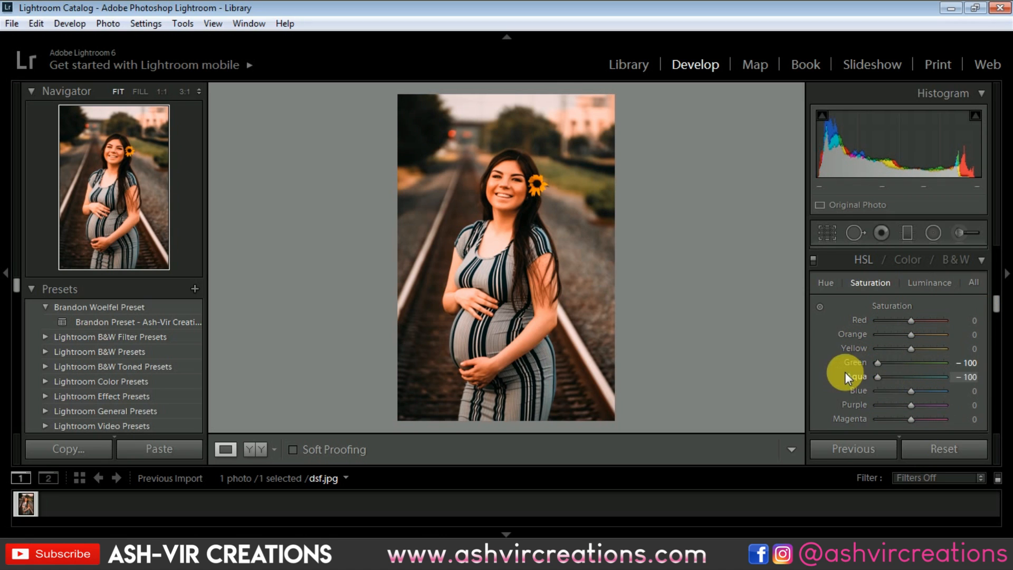
mouse_move(920, 383)
left_mouse_down()
mouse_move(890, 382)
mouse_move(908, 384)
left_mouse_up()
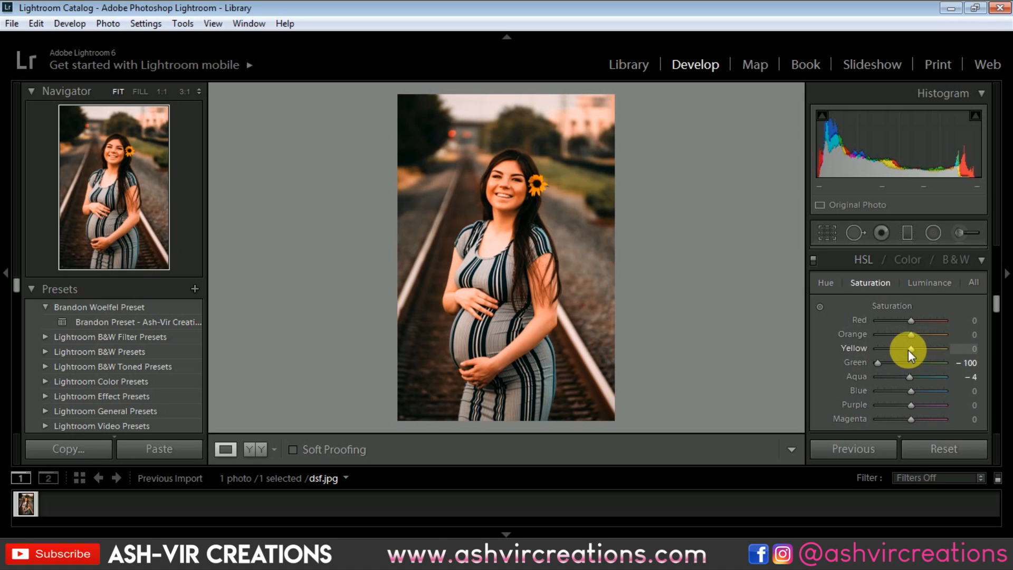
mouse_move(908, 349)
left_mouse_down()
mouse_move(871, 351)
mouse_move(945, 347)
mouse_move(867, 354)
mouse_move(923, 350)
mouse_move(911, 353)
left_mouse_up()
left_click(835, 288)
left_click(867, 282)
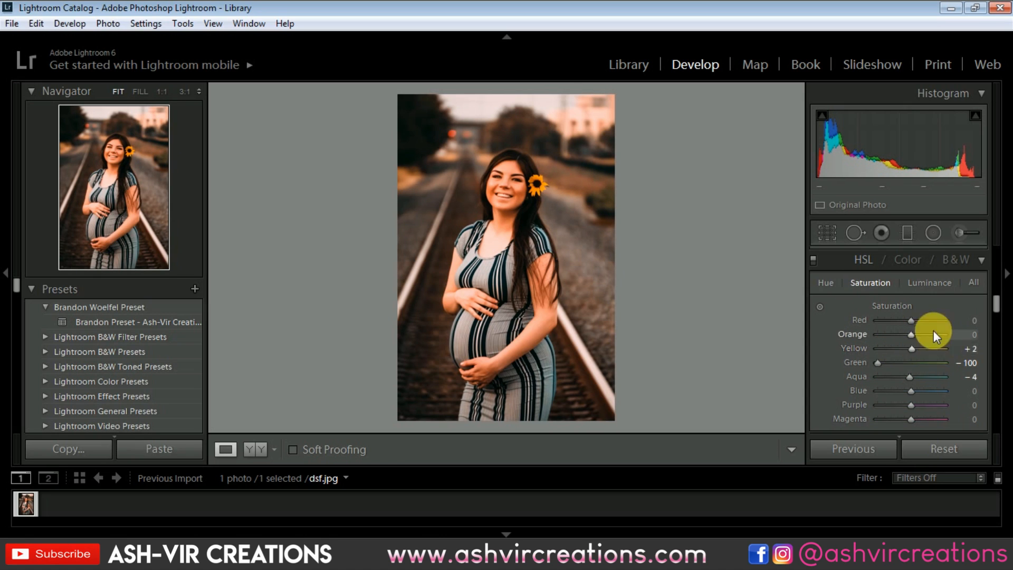
left_click(826, 283)
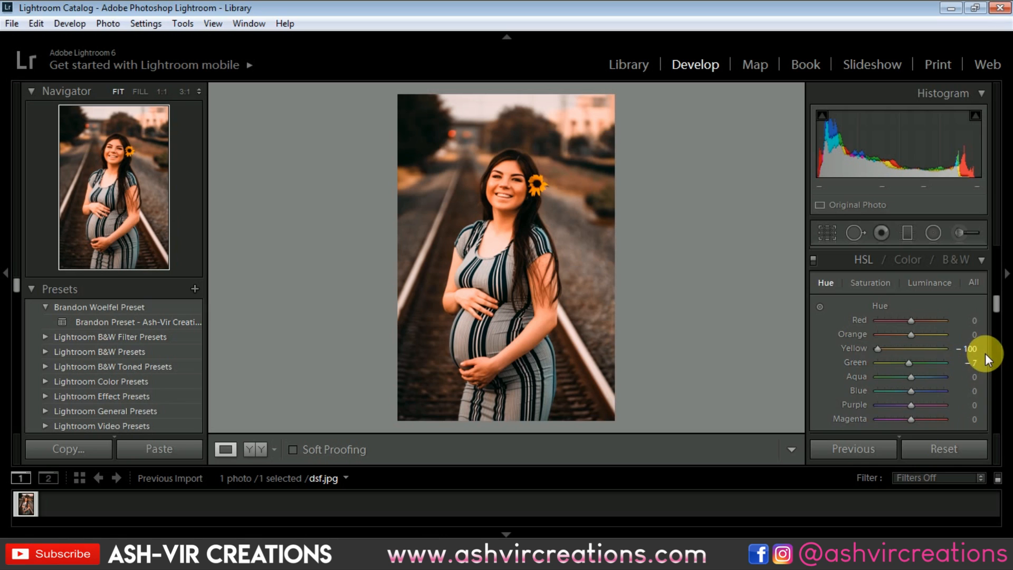
- Set the basic tone Exposure to −0.36 and Contrast to +24
scroll(986, 353, "up", 5)
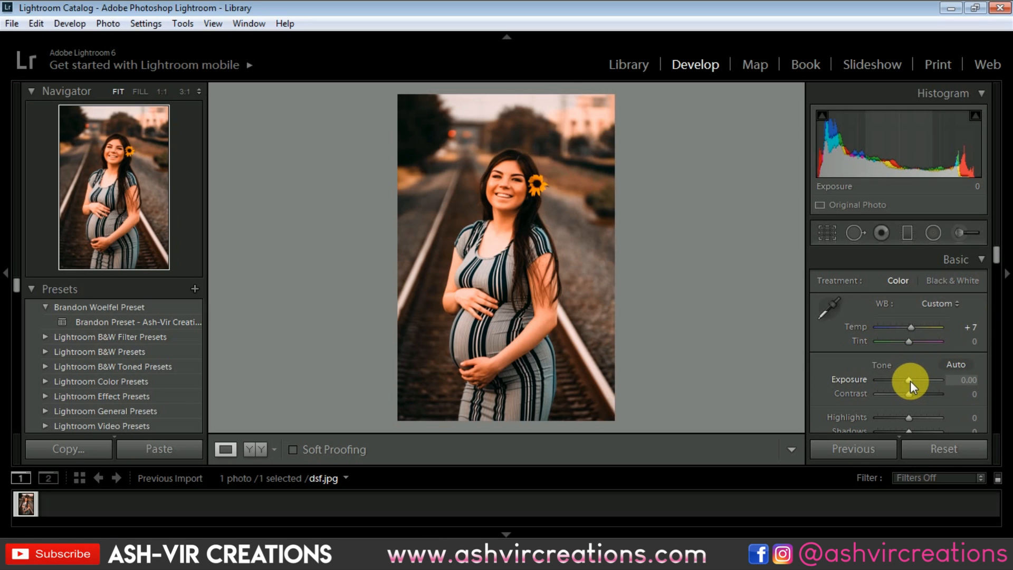
left_click_drag(910, 381, 908, 382)
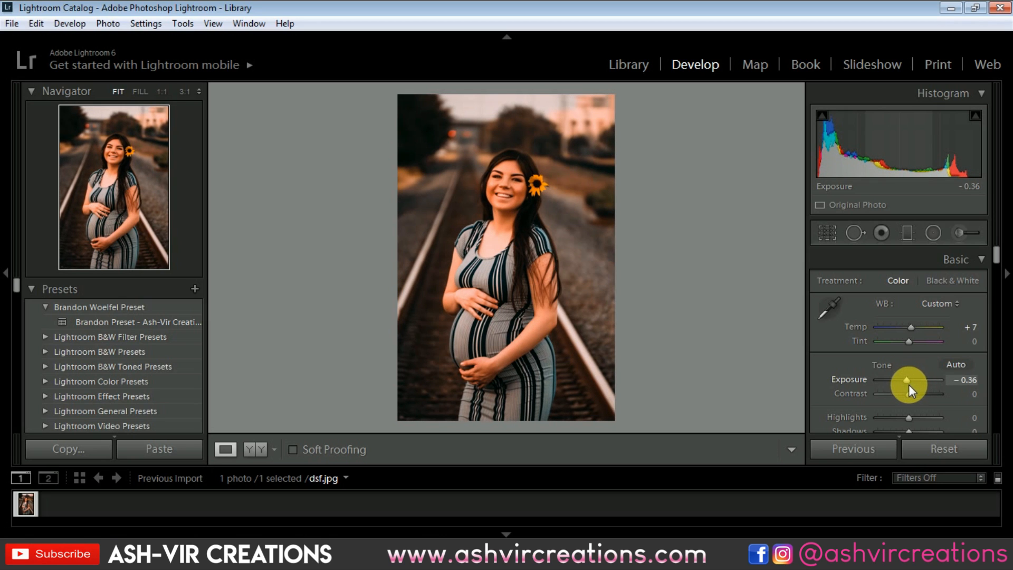
left_click_drag(908, 393, 917, 396)
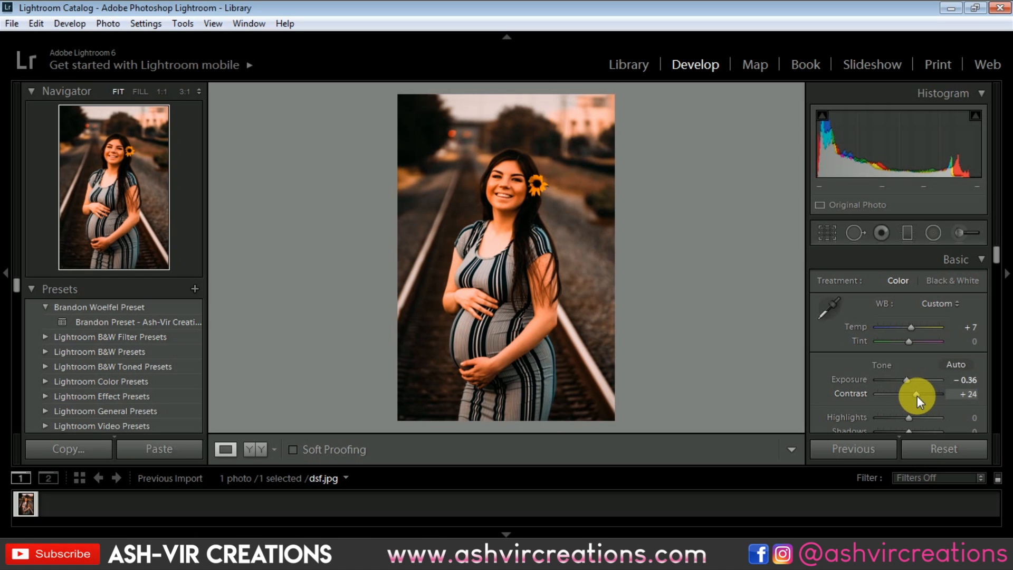
- Set Highlights to −31, Shadows to −62, Whites to +7, Blacks to +21, Clarity to +12 and Vibrance to +5, and fine-tune the basic Saturation
scroll(995, 354, "down", 2)
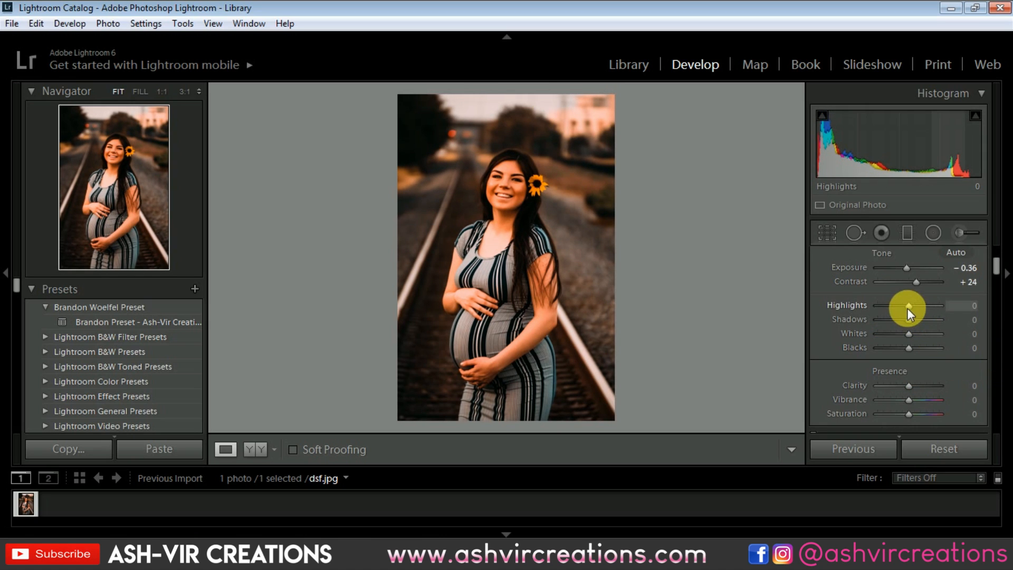
left_click_drag(907, 306, 912, 346)
scroll(966, 368, "down", 3)
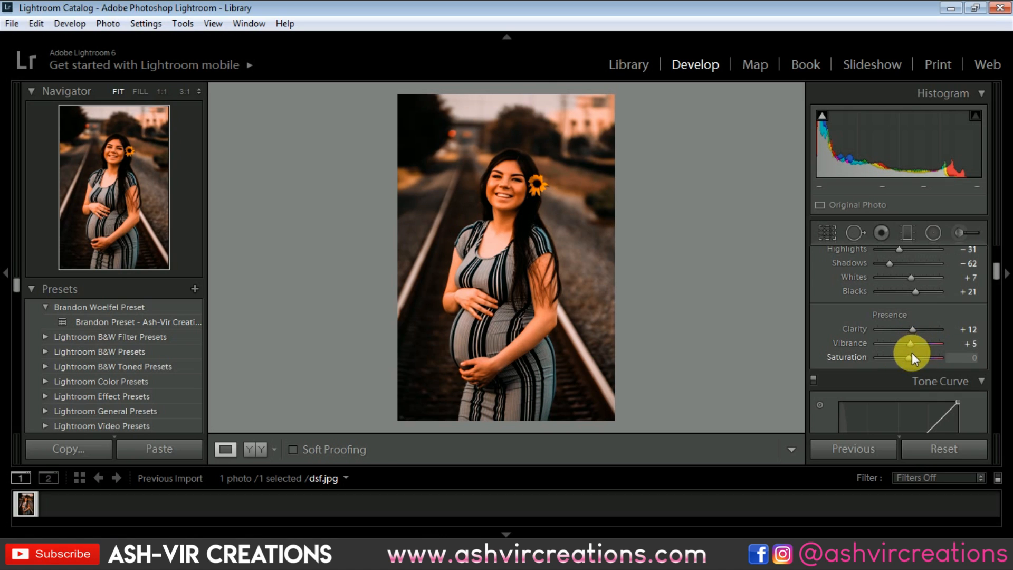
left_click_drag(908, 358, 907, 356)
- Tint the shadows orange in Split Toning with Hue 25 and Saturation 25
scroll(947, 336, "down", 10)
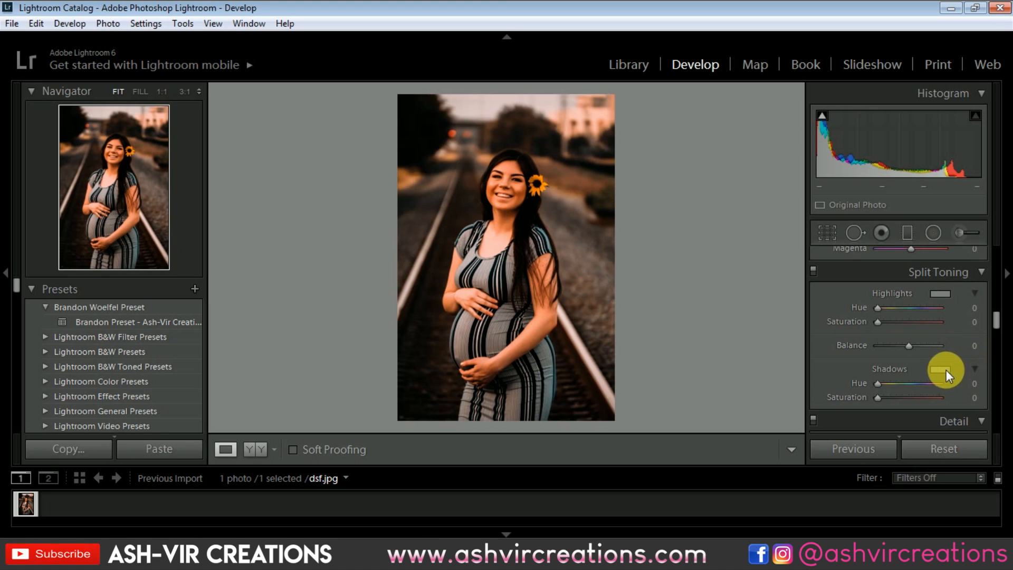
left_click_drag(838, 437, 660, 425)
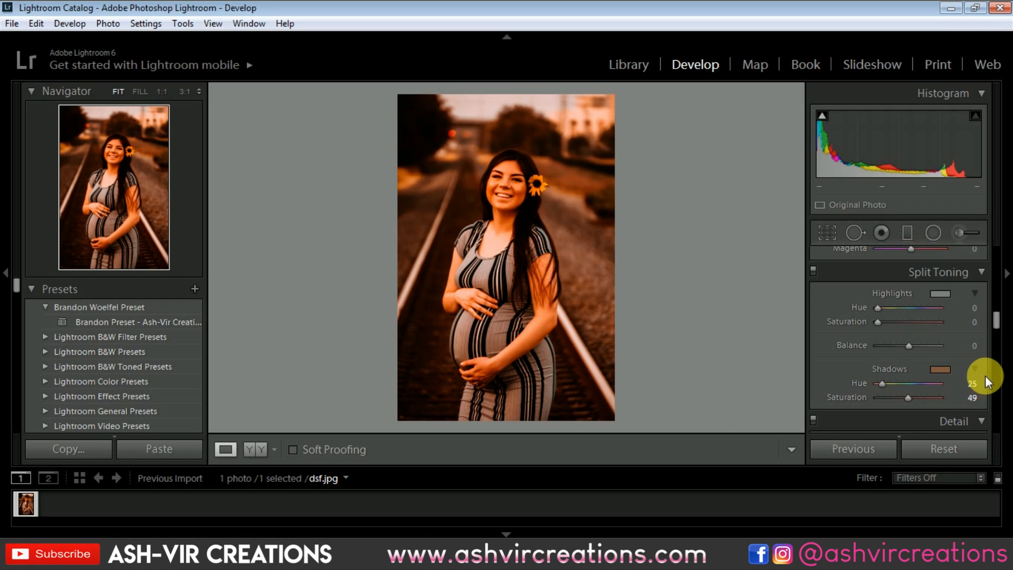
double_click(871, 398)
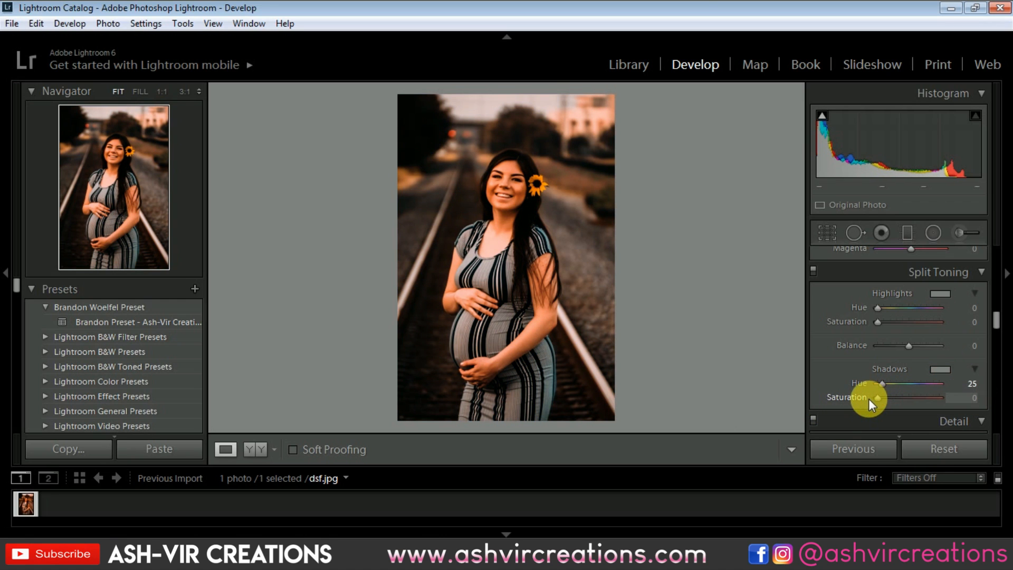
left_click_drag(875, 403, 895, 405)
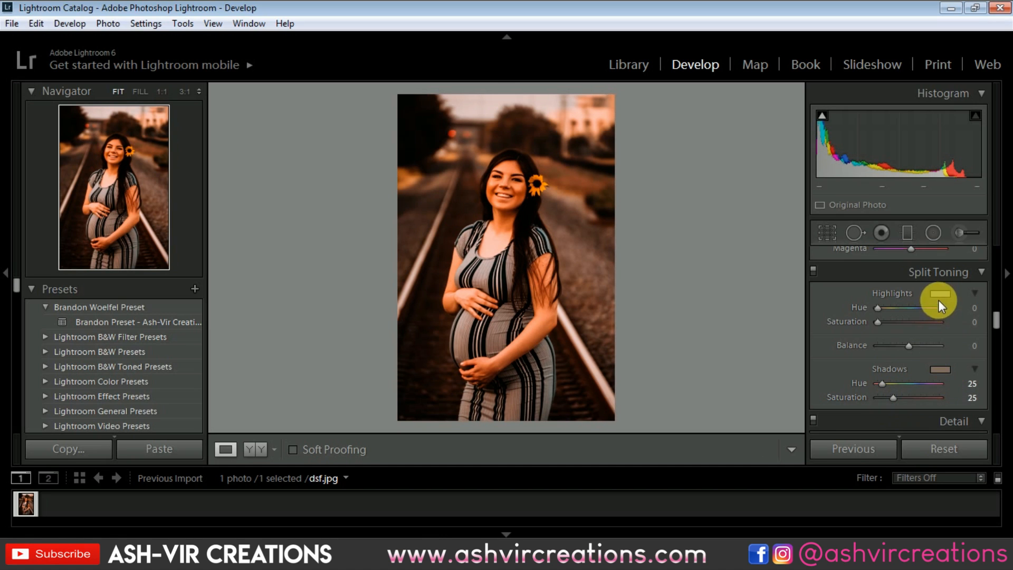
- Set the Split Toning highlights to Hue 53 and Saturation 26, and set the shadows saturation to 24
left_click_drag(942, 299, 632, 334)
left_click_drag(626, 340, 711, 343)
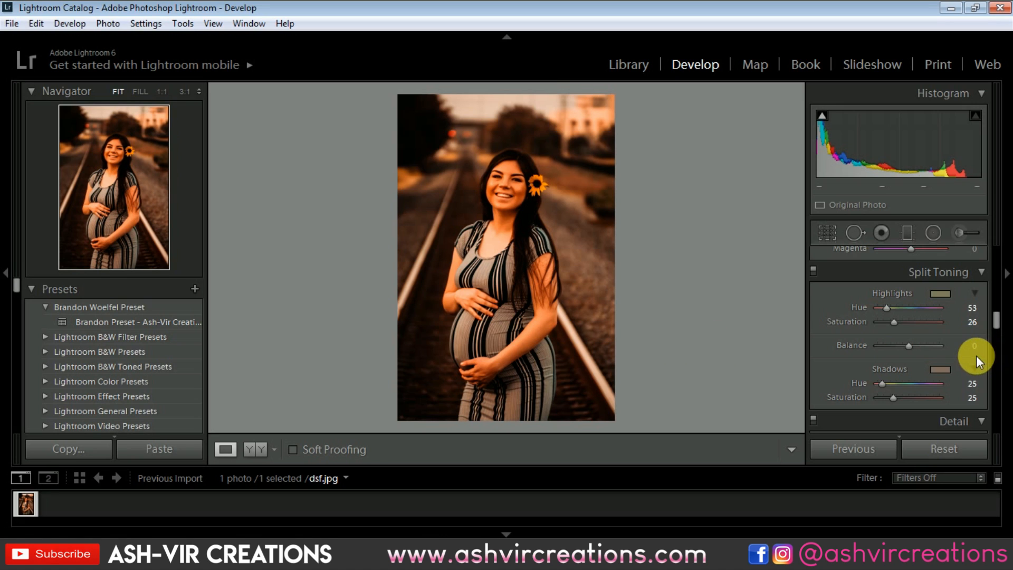
mouse_move(891, 397)
left_mouse_down()
mouse_move(916, 396)
mouse_move(875, 396)
mouse_move(899, 397)
left_mouse_up()
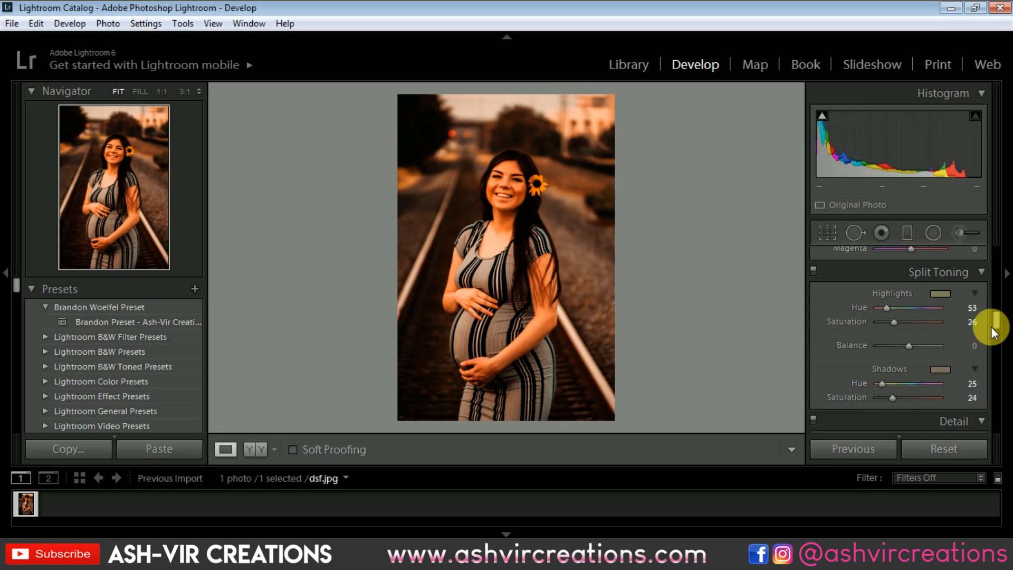
- Add a dark post-crop vignette with Amount −40, Midpoint 38, Roundness −10 and Feather 71
scroll(990, 333, "down", 5)
scroll(990, 333, "down", 10)
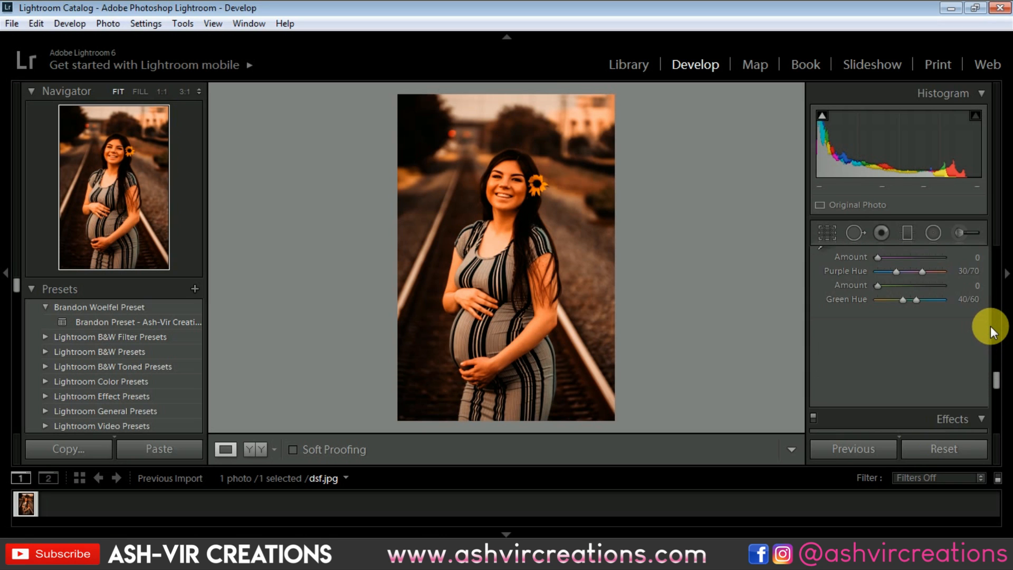
scroll(945, 341, "up", 5)
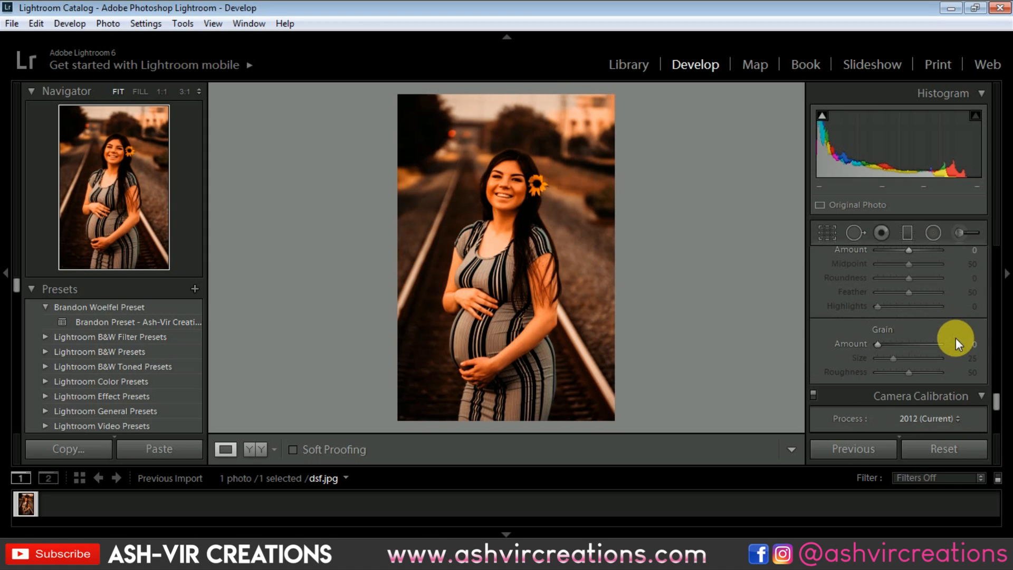
scroll(944, 337, "down", 3)
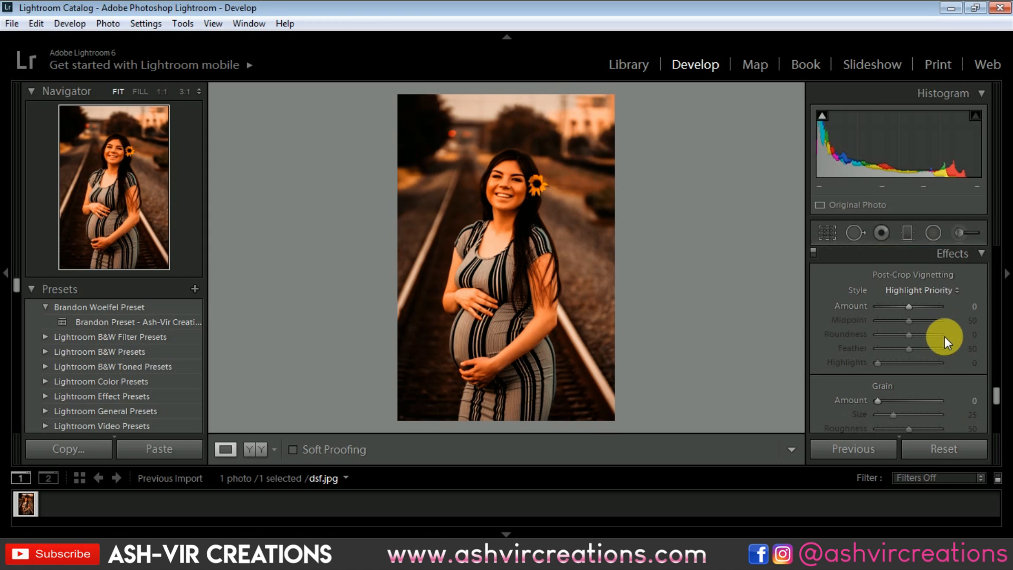
scroll(945, 337, "up", 1)
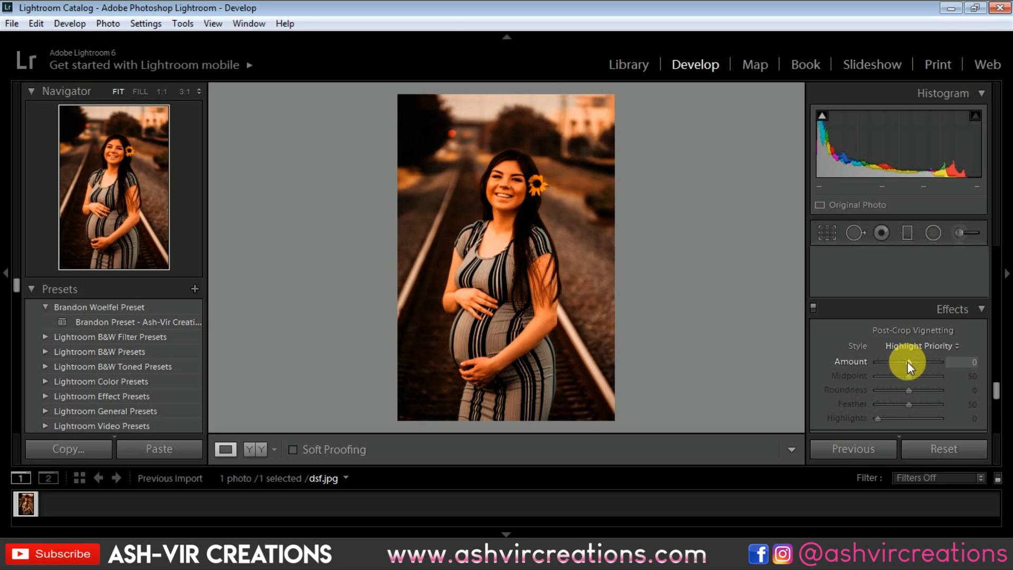
left_click_drag(906, 362, 877, 423)
mouse_move(892, 362)
left_mouse_down()
mouse_move(910, 359)
mouse_move(901, 362)
left_mouse_up()
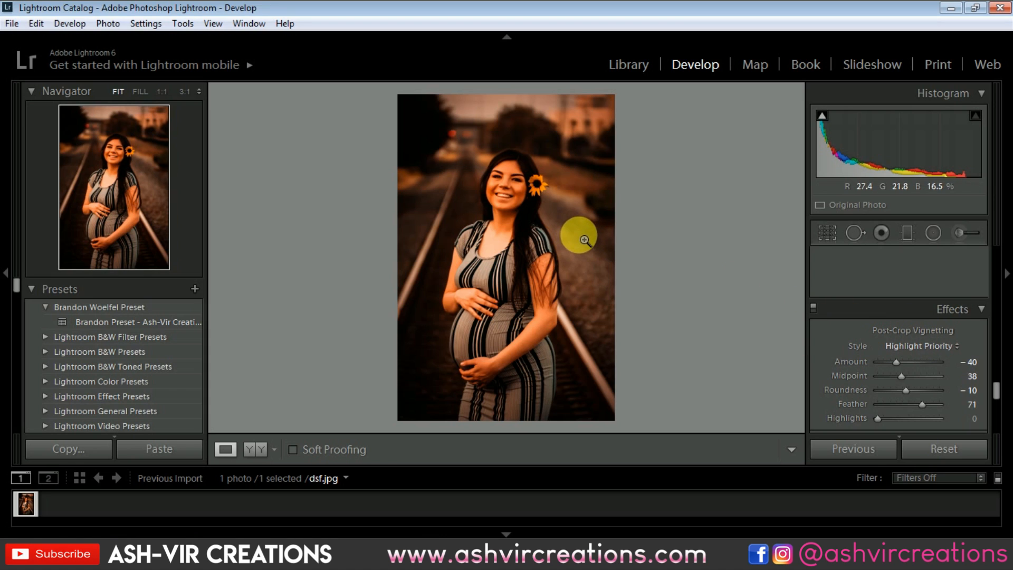
- Refine the camera calibration with Red Primary Hue +10, Green Primary Hue 0 and Green Primary Saturation −14
left_click_drag(996, 390, 997, 422)
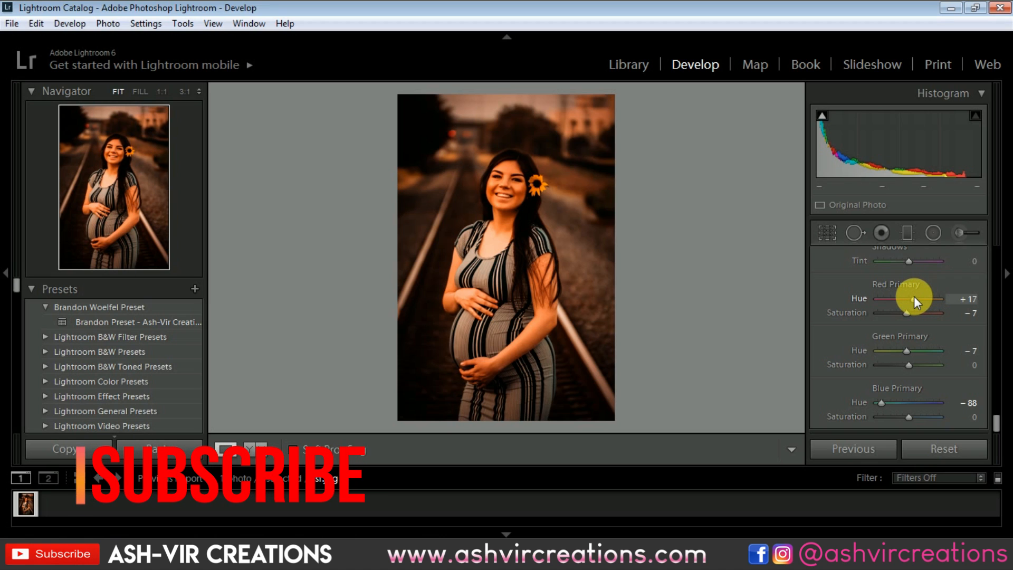
mouse_move(908, 351)
left_mouse_down()
mouse_move(895, 351)
mouse_move(927, 364)
mouse_move(891, 363)
mouse_move(903, 365)
left_mouse_up()
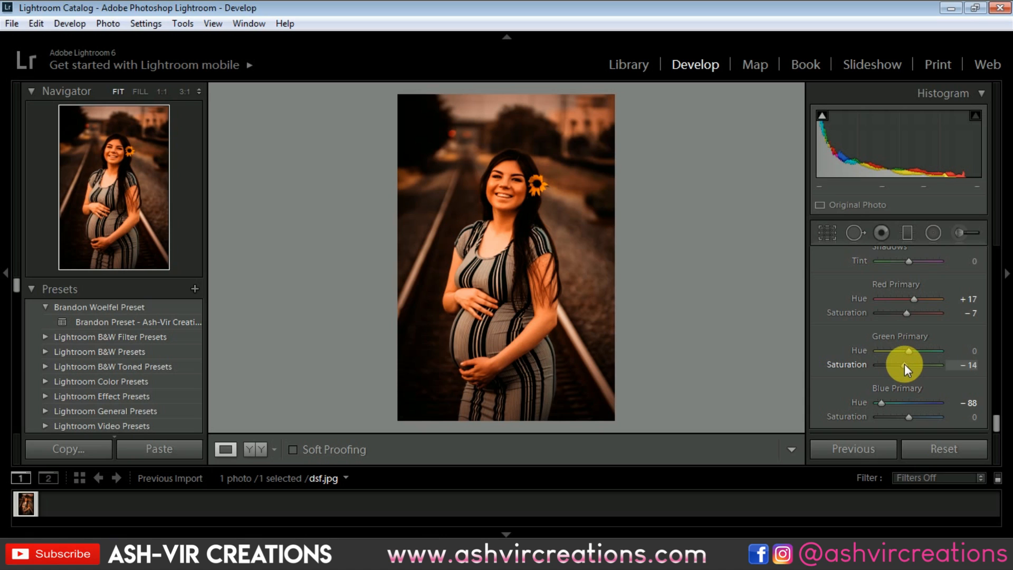
left_click_drag(904, 363, 904, 363)
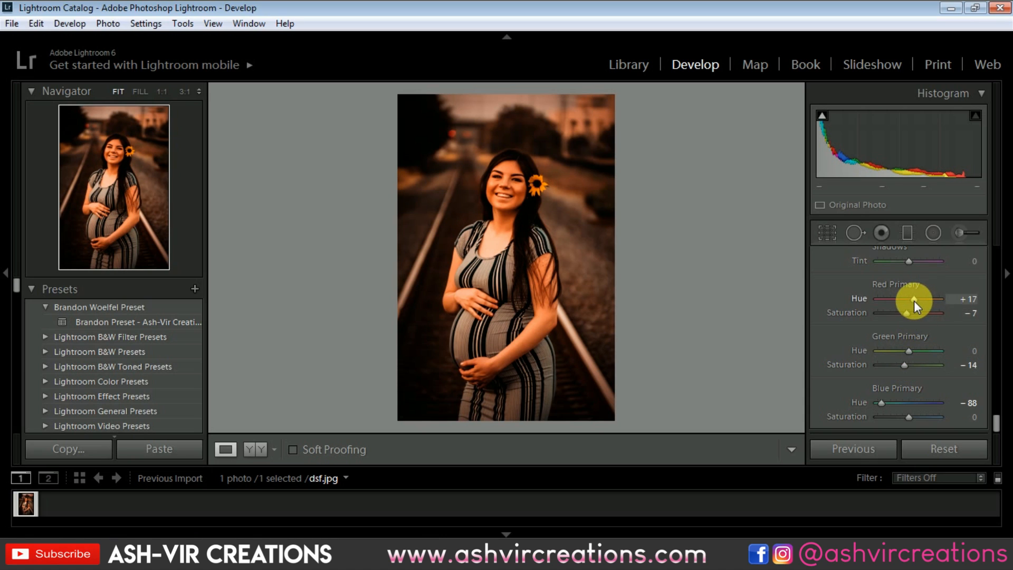
left_click_drag(913, 301, 910, 297)
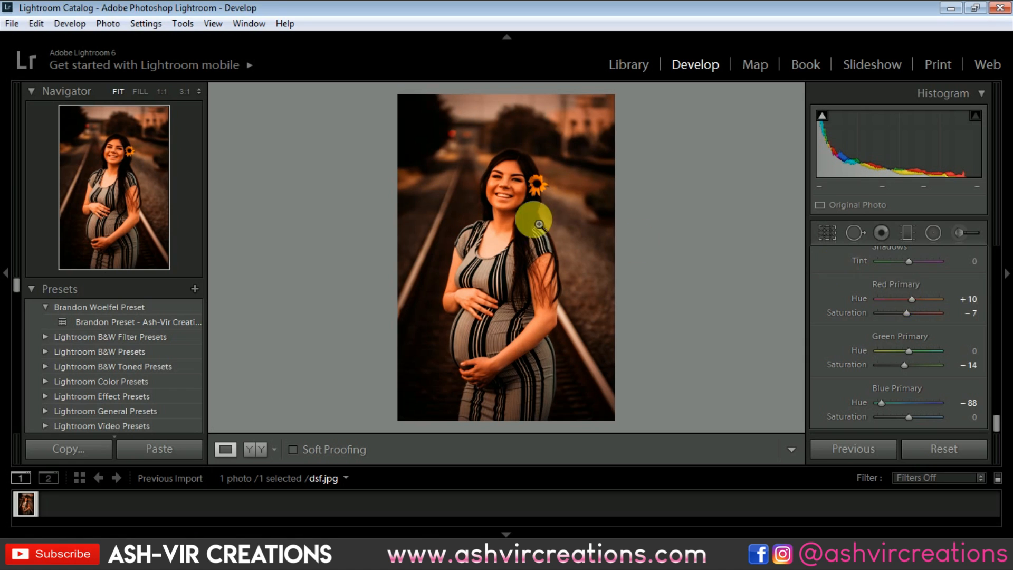
- Inspect the woman's face at 1:1 zoom and compare the whole photo before and after, side by side
left_click(482, 177)
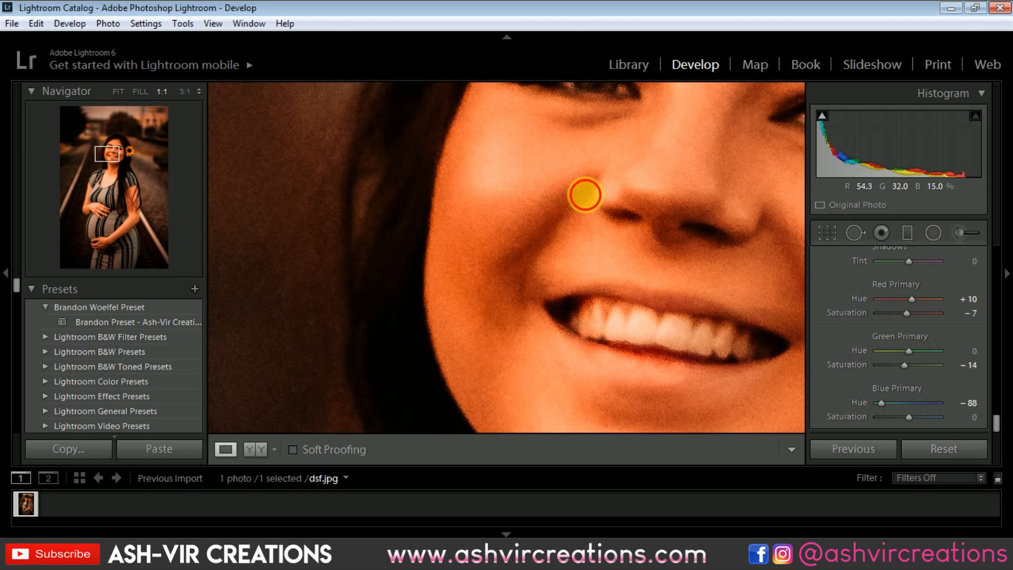
left_click(583, 194)
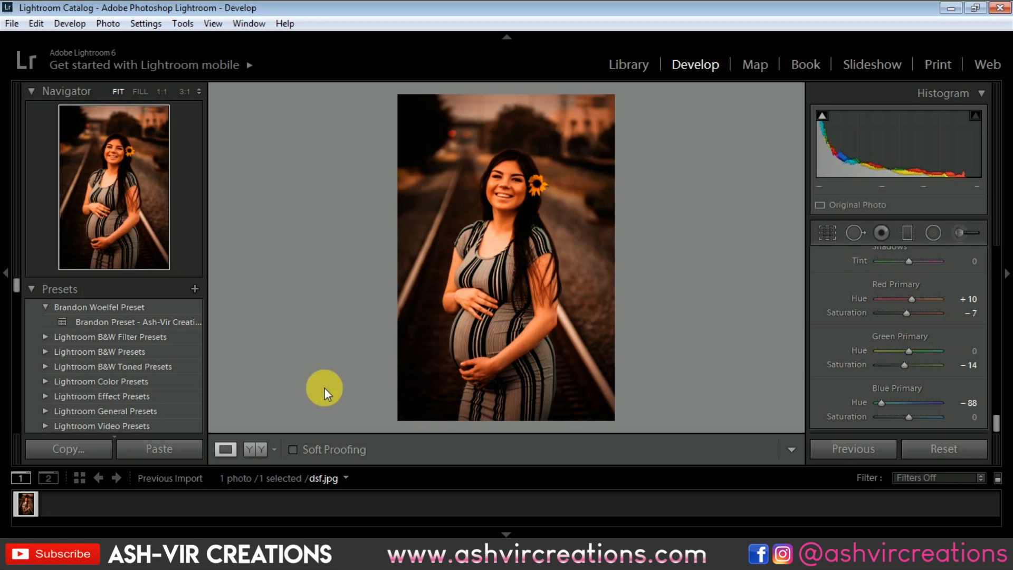
left_click(256, 449)
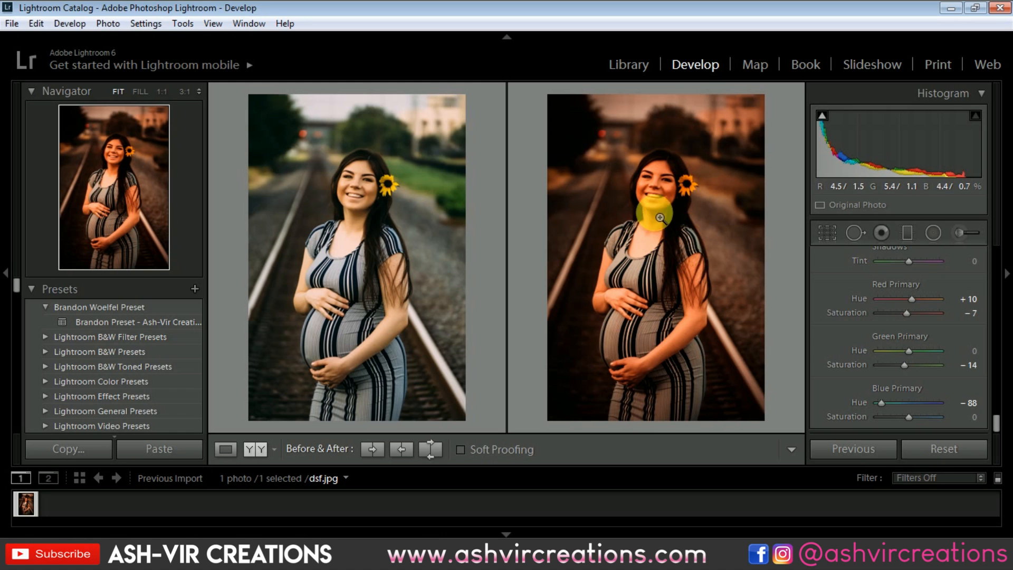
- Open the edited photo in Adobe Photoshop CC 2018 and dismiss the Selective Tool window
right_click(667, 173)
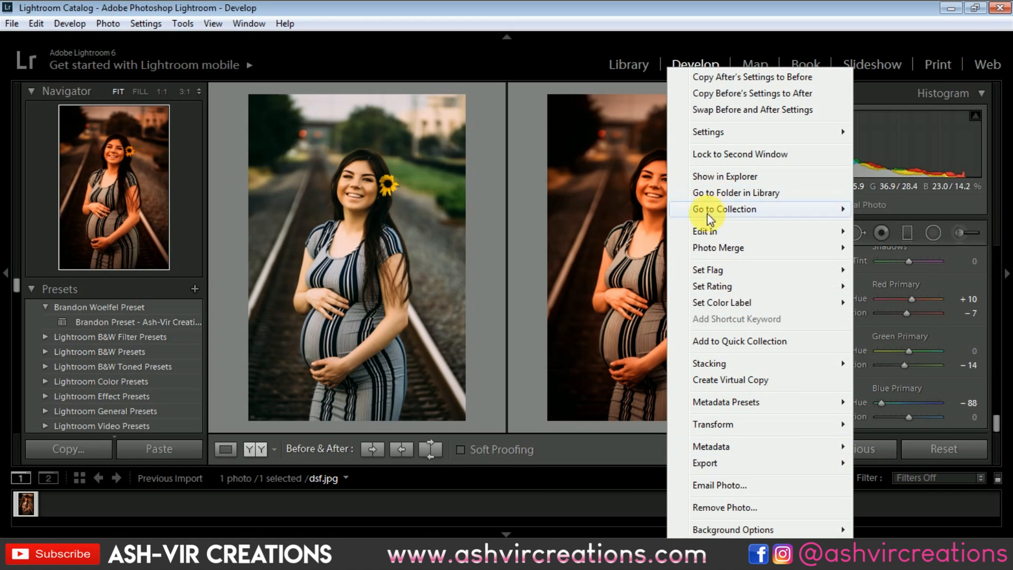
mouse_move(708, 238)
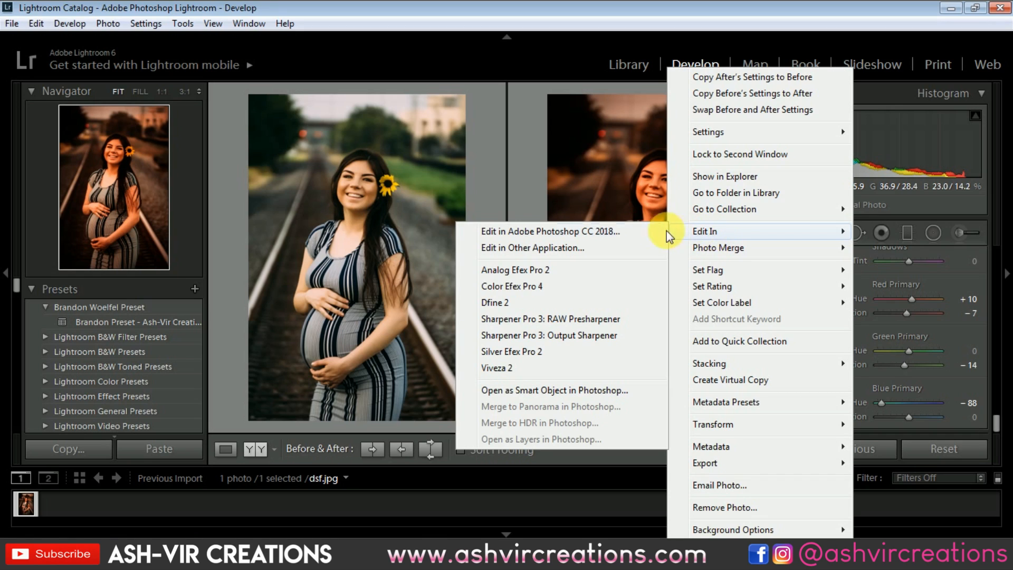
left_click(568, 233)
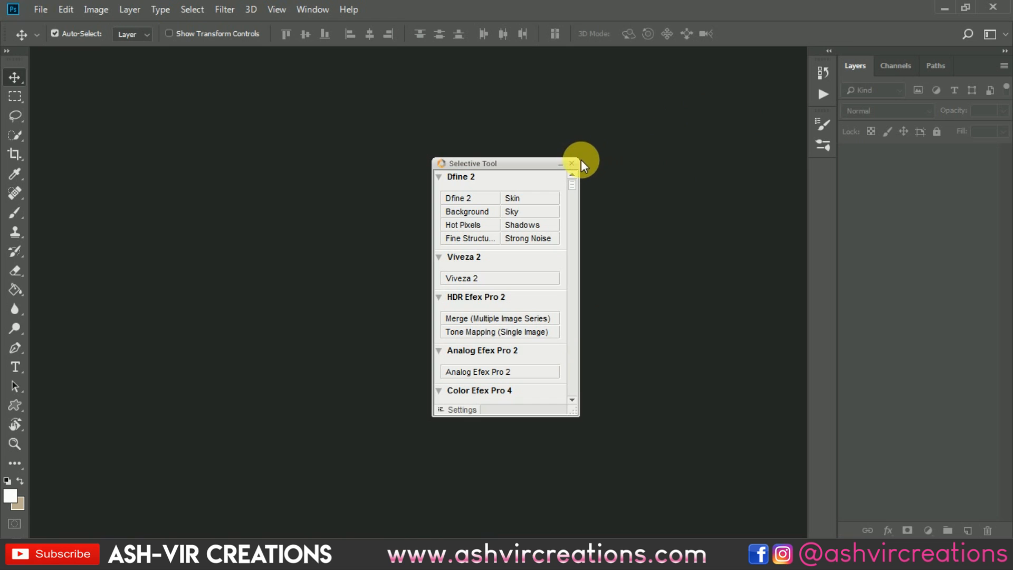
left_click(577, 165)
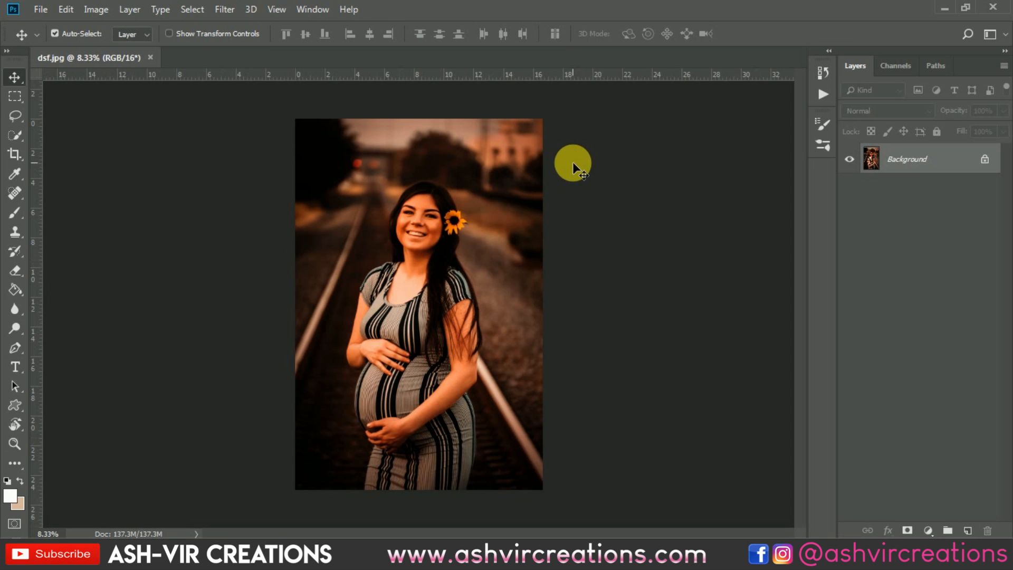
- Place the maxresdefault snow overlay image from the desktop into the dsf.jpg document in Photoshop
scroll(550, 177, "up", 1)
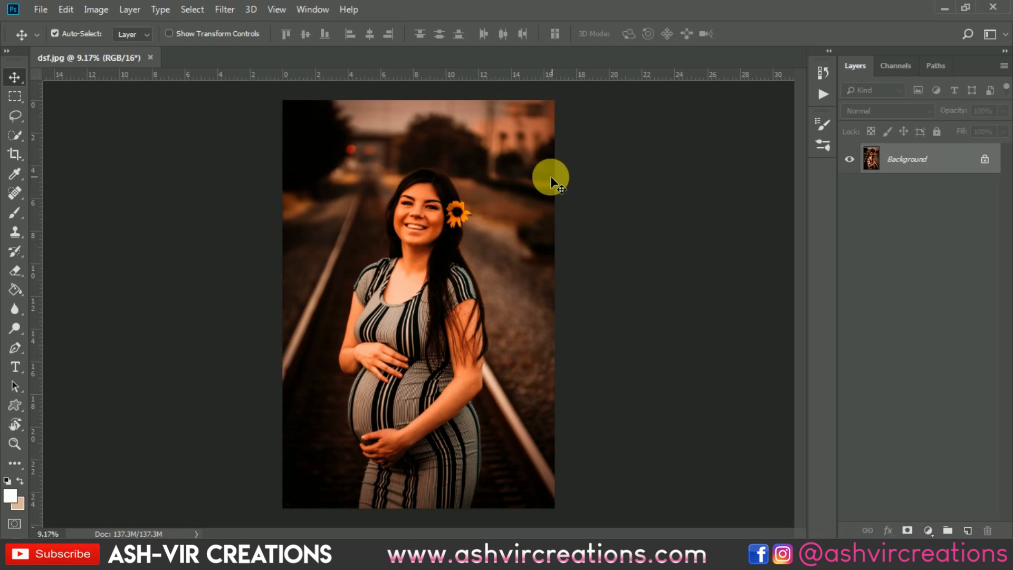
left_click(944, 9)
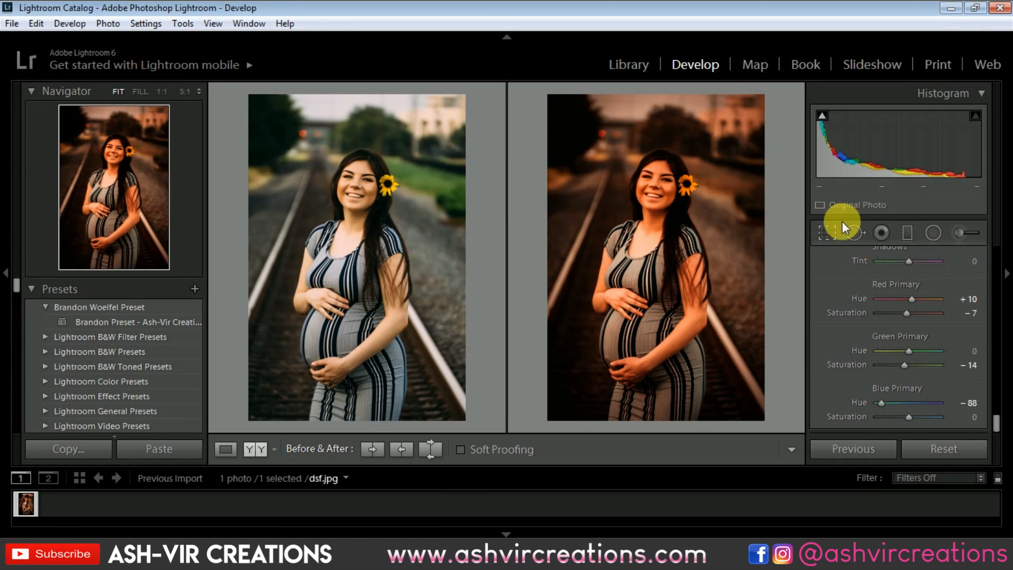
left_click(952, 10)
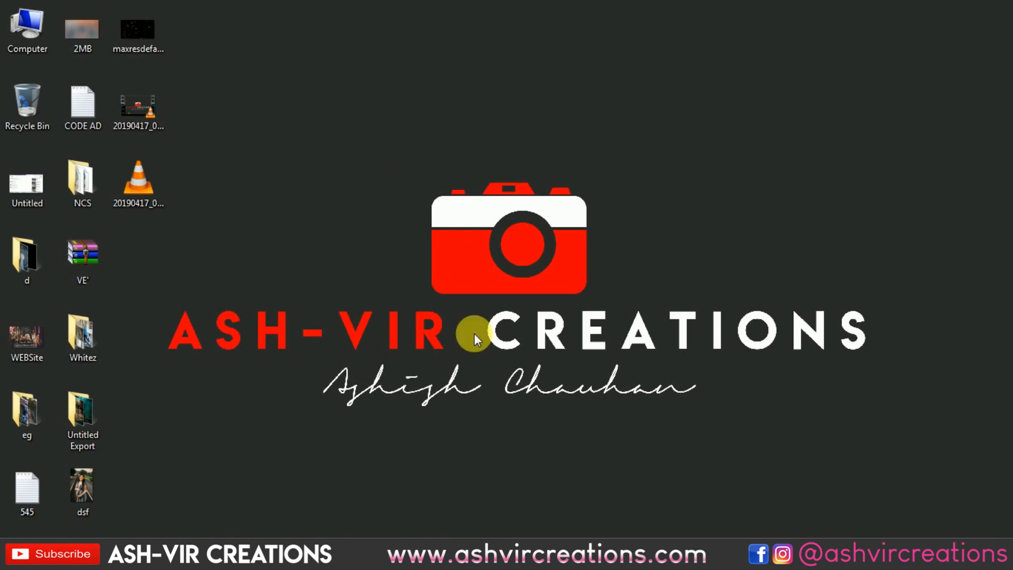
left_click(465, 553)
left_click_drag(464, 310, 463, 310)
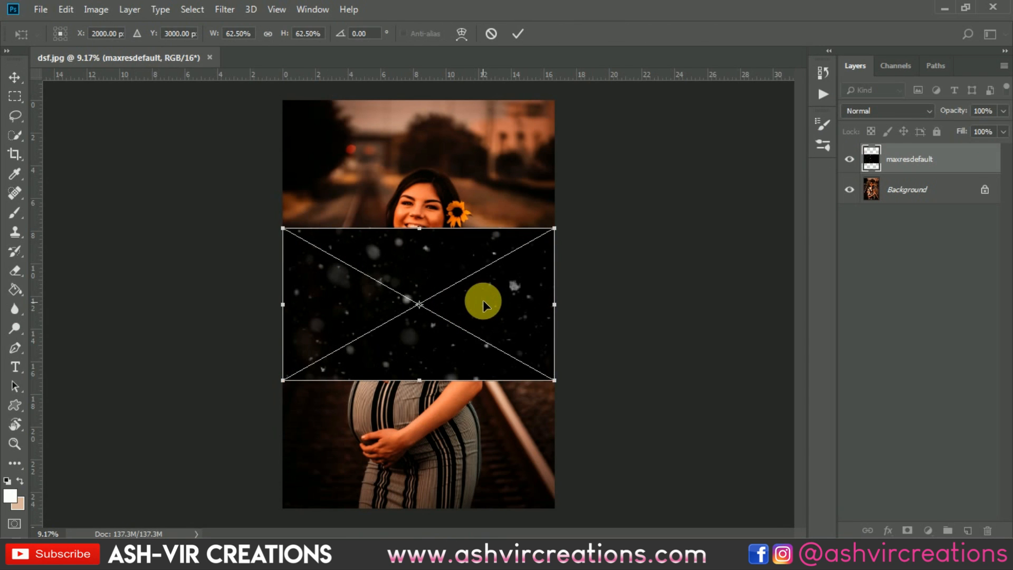
- Rotate the snow overlay 90°, scale it to about 115% and align it with the photo's top edge to cover the portrait
right_click(482, 287)
left_click(544, 421)
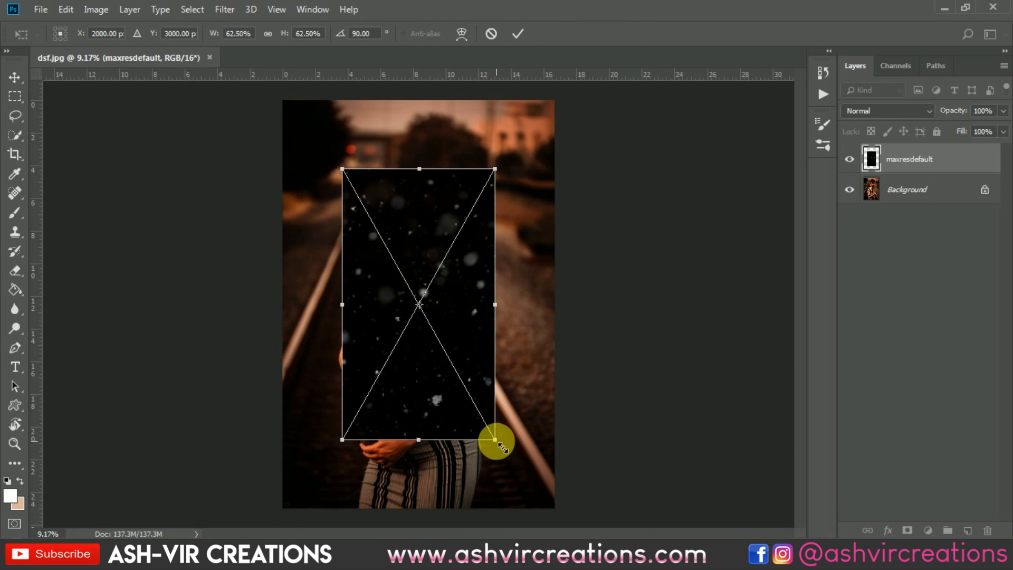
left_click_drag(495, 437, 642, 515)
left_click_drag(521, 239, 514, 267)
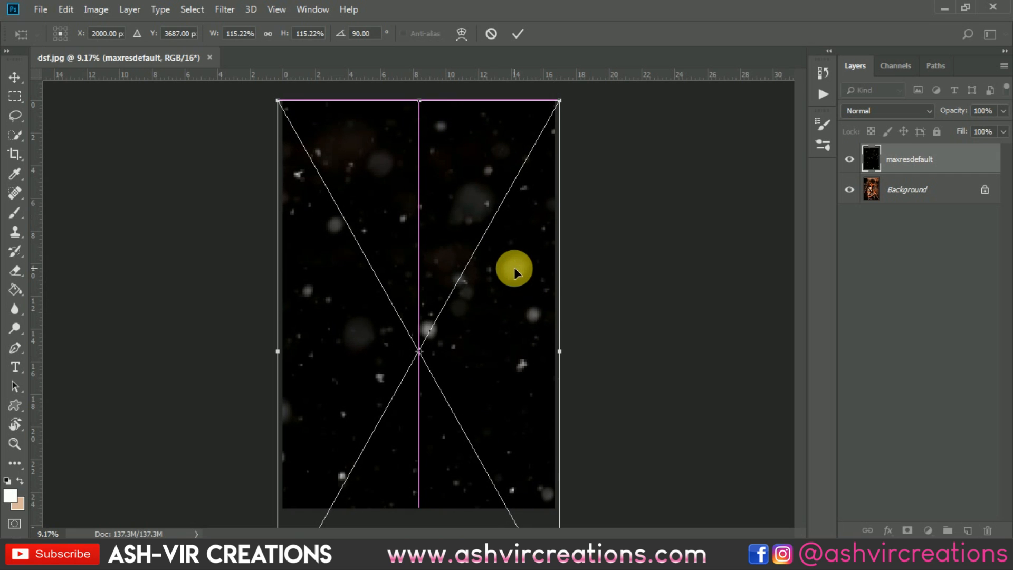
key("Return")
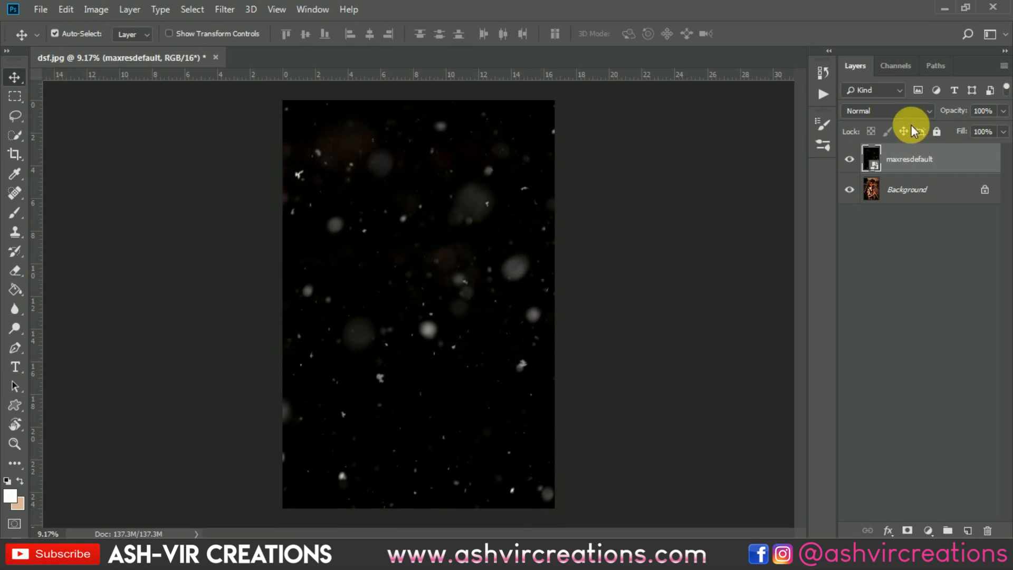
- Rasterize the maxresdefault layer and set its blend mode to Screen
right_click(916, 159)
left_click(826, 249)
left_click(887, 106)
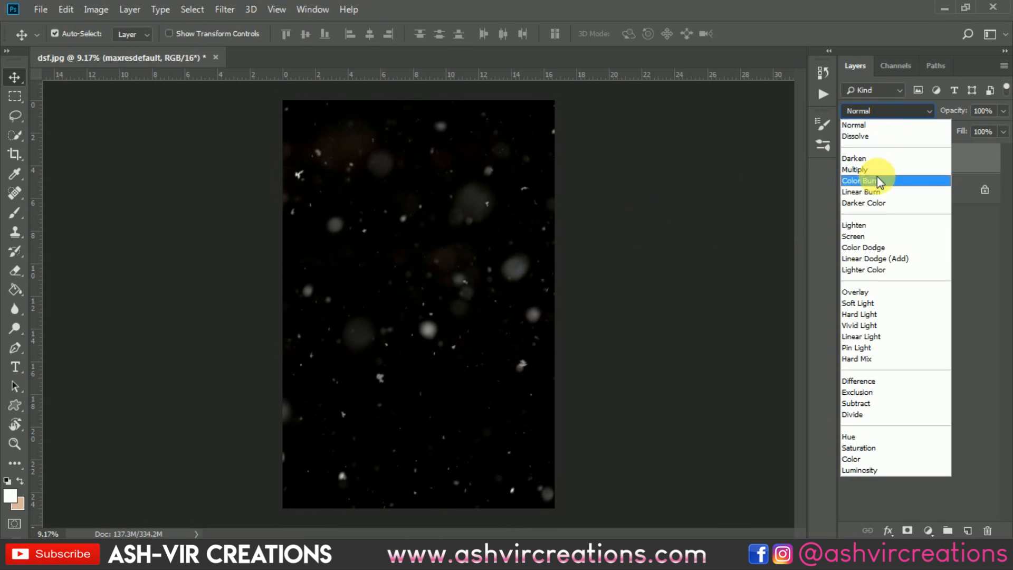
left_click(875, 236)
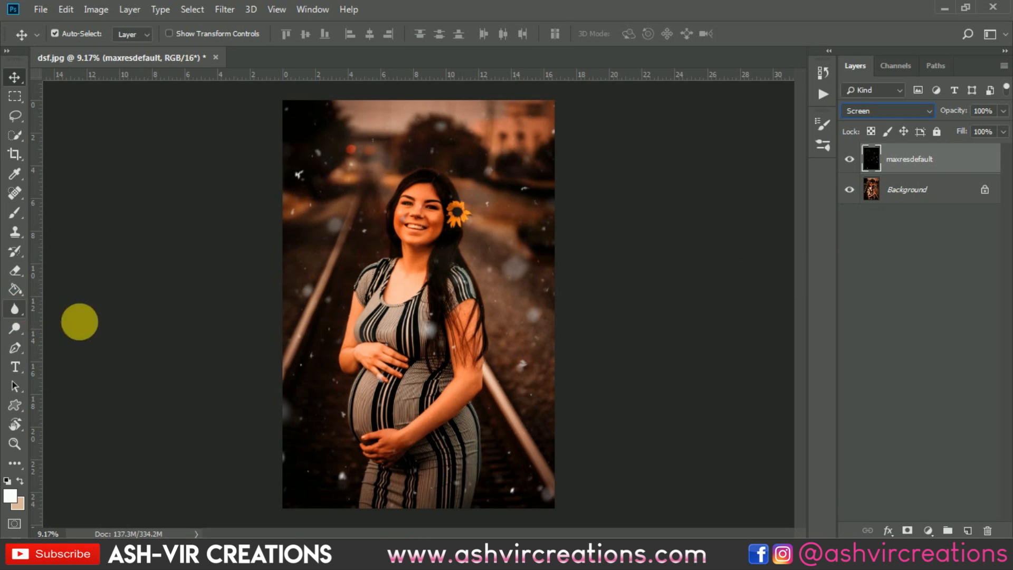
- Add a white layer mask to the maxresdefault layer and ready the Brush tool with black as the foreground colour
left_click(909, 530)
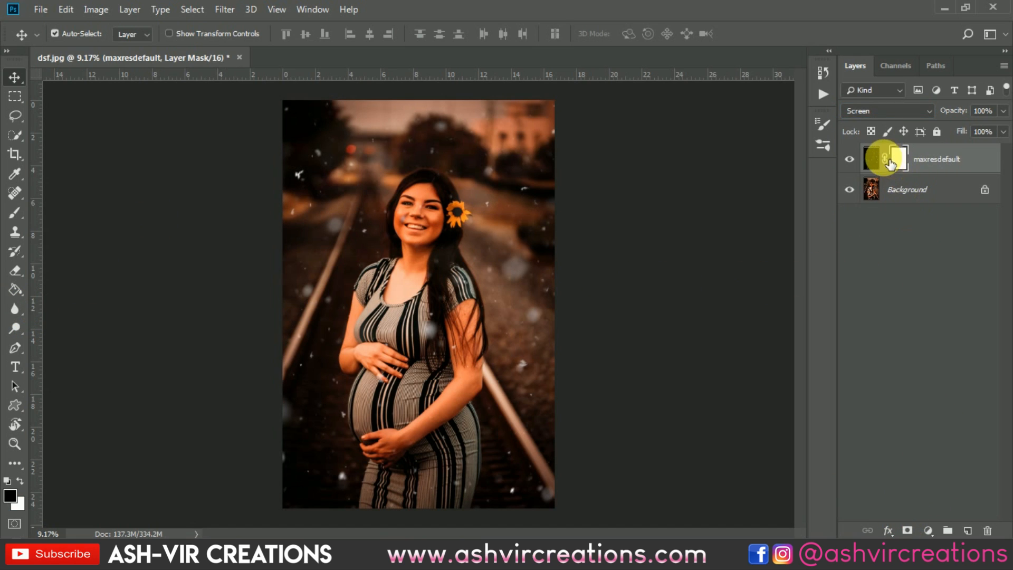
key("d")
key("b")
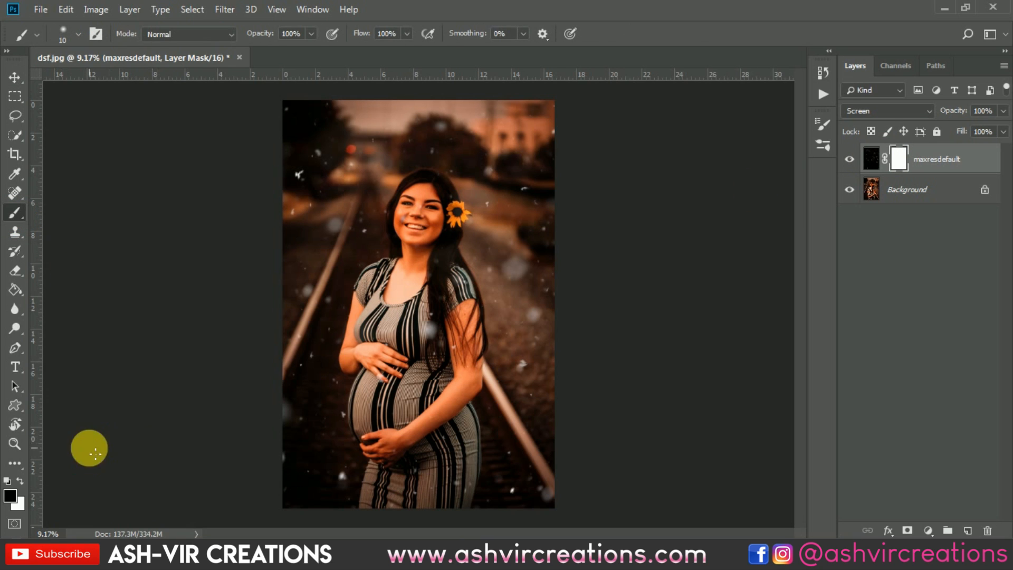
- Mask out the snowflakes over the woman and the large ones beside her, using a black soft round brush of 1200 px
right_click(442, 283)
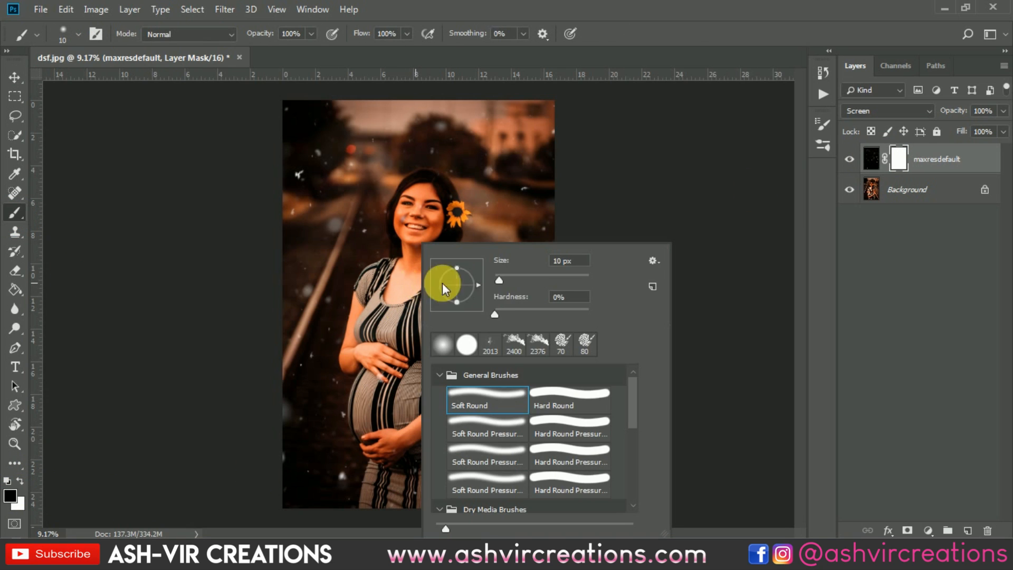
left_click(542, 278)
left_click(671, 3)
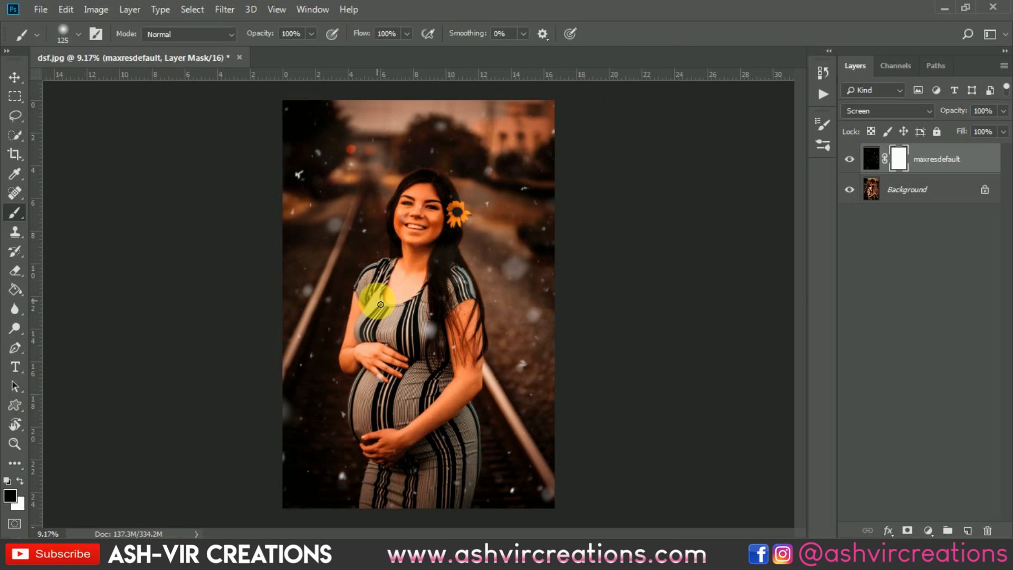
key("bracketright")
key("bracketright")
key("bracketright")
key("bracketright")
key("bracketright")
key("bracketright")
key("bracketright")
key("bracketleft")
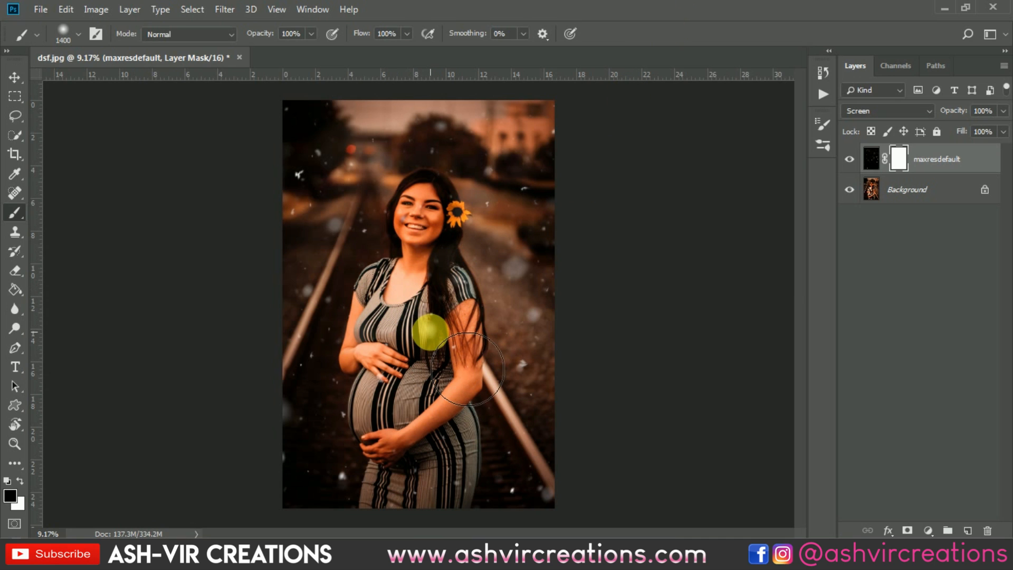
key("bracketleft")
key("bracketleft")
left_click(512, 271)
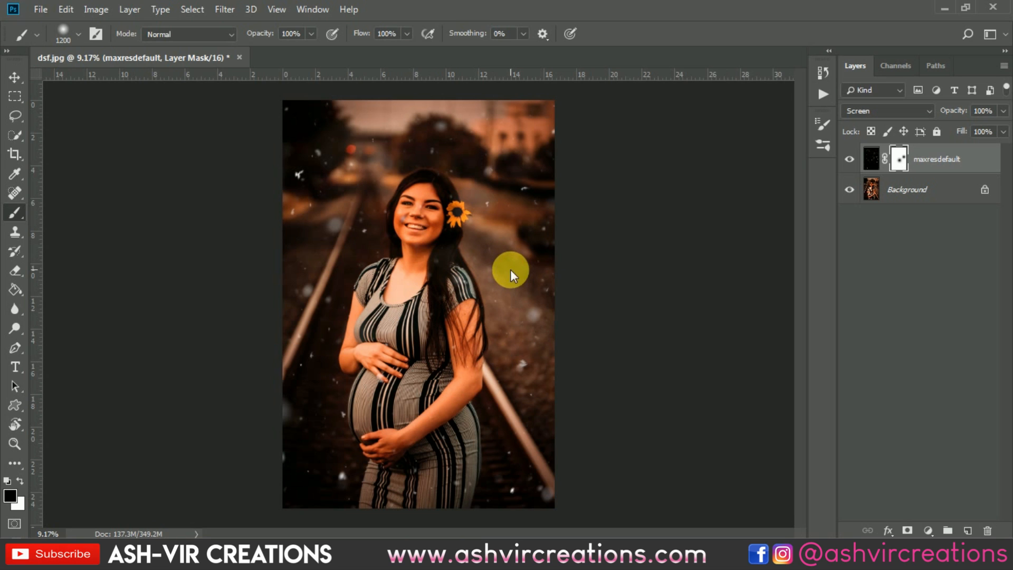
left_click(334, 226)
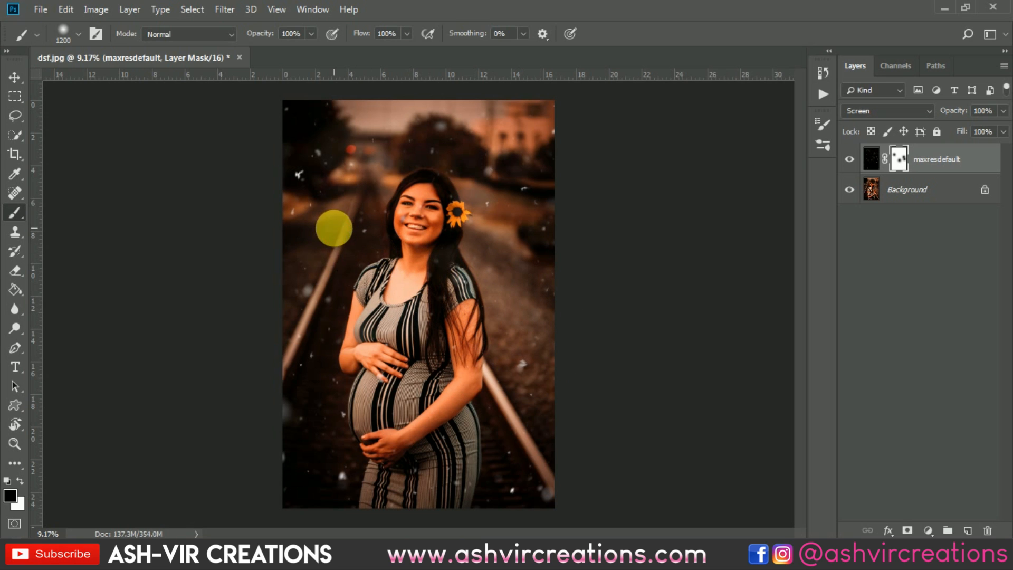
left_click(313, 278)
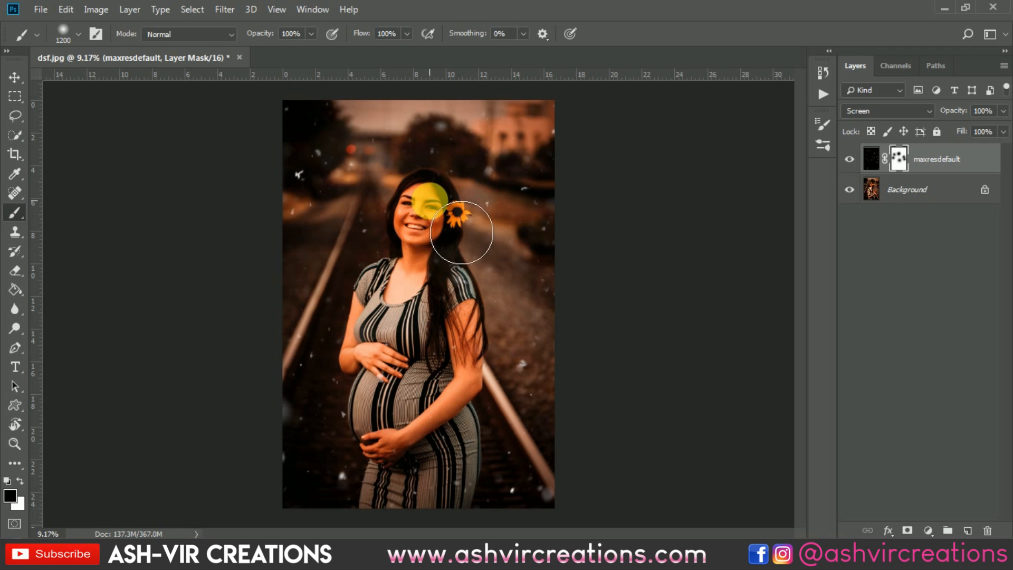
left_click(423, 263)
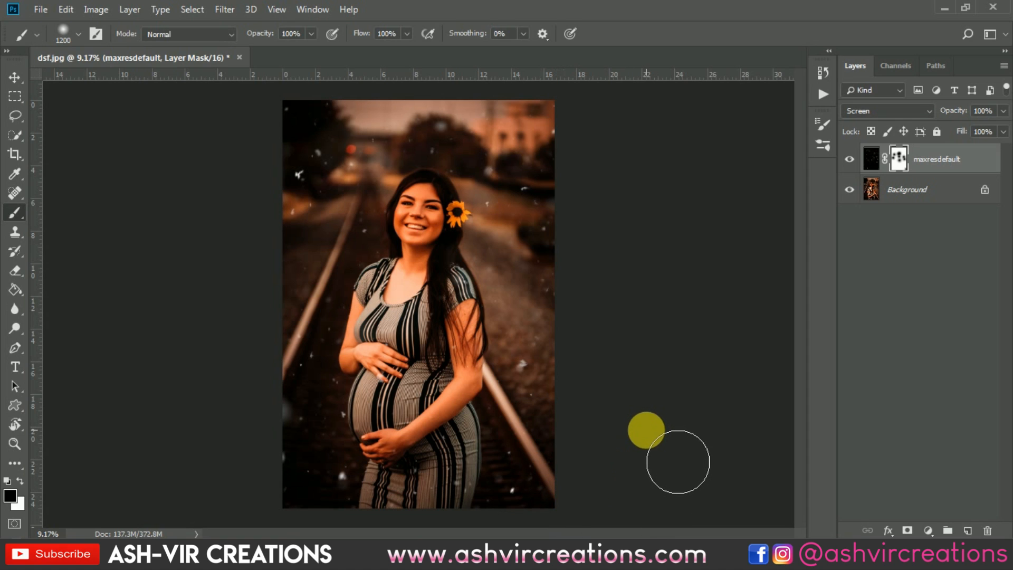
key("v")
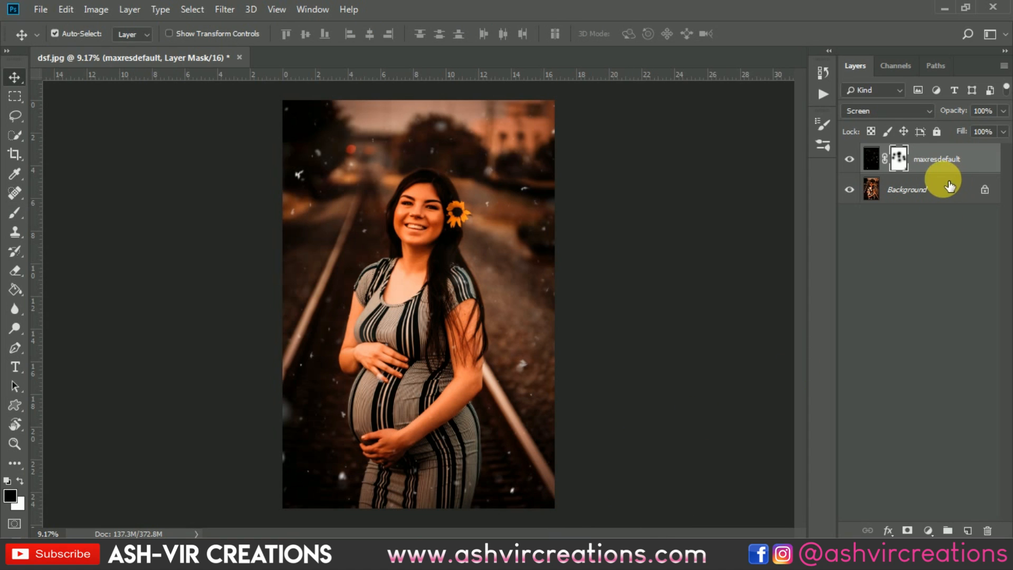
- Reduce the maxresdefault layer's opacity to 46% and compare the photo with the snow layer hidden and shown
left_click(850, 160)
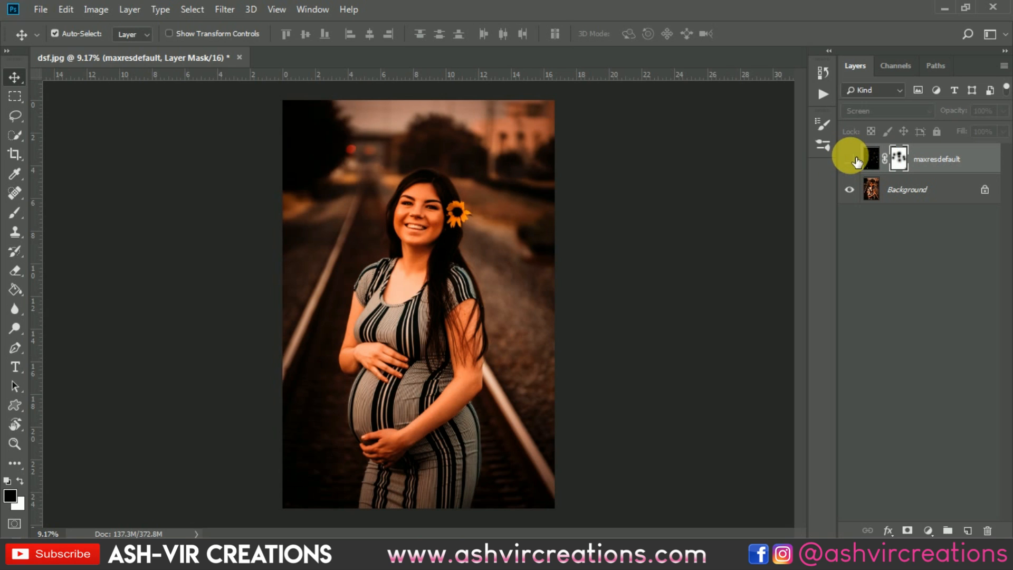
left_click(851, 160)
left_click_drag(959, 115, 922, 118)
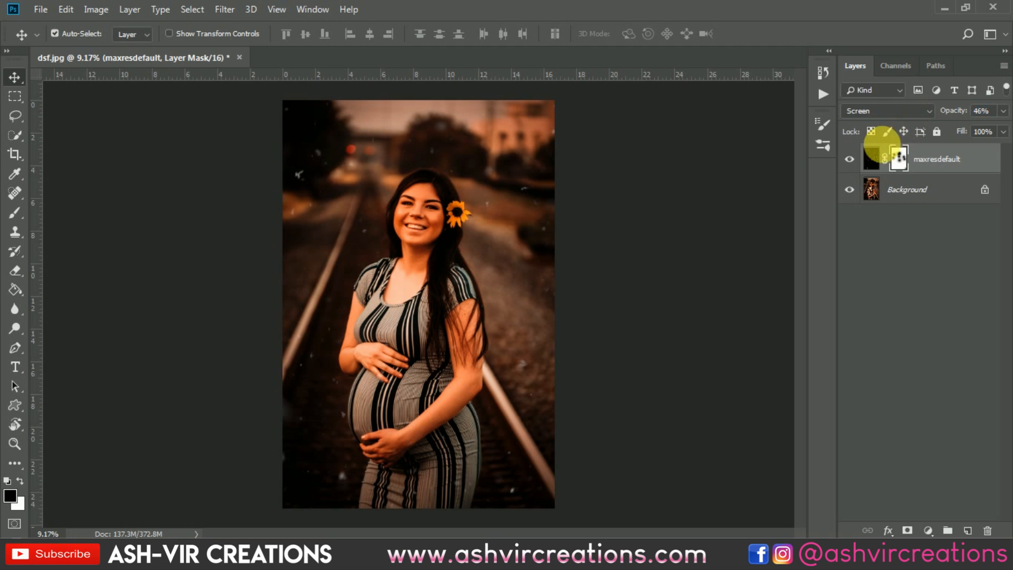
left_click(864, 158)
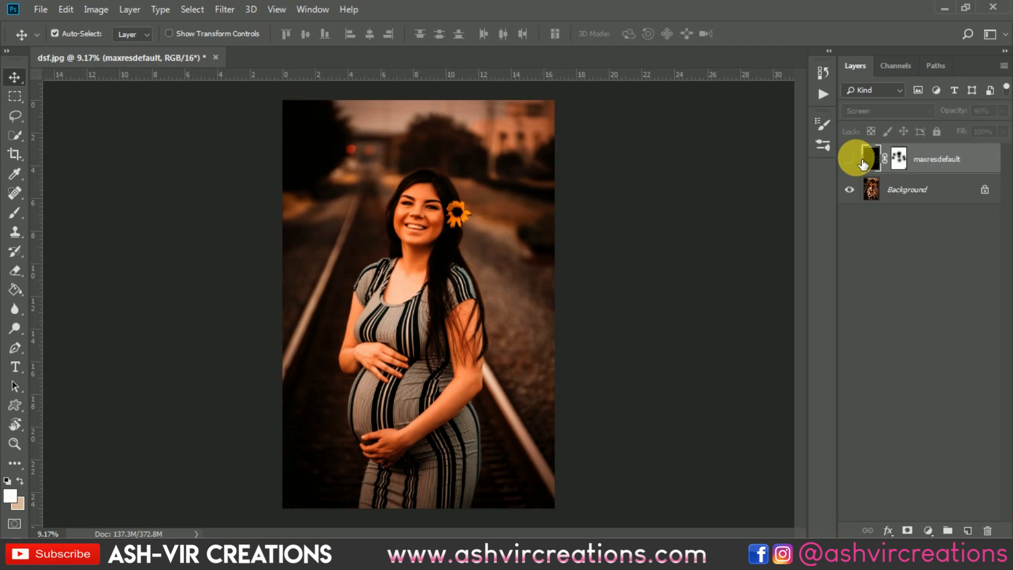
- Paint black on the snow layer's mask over the woman's dress, hair and neck to remove the remaining flakes there
scroll(394, 255, "up", 3)
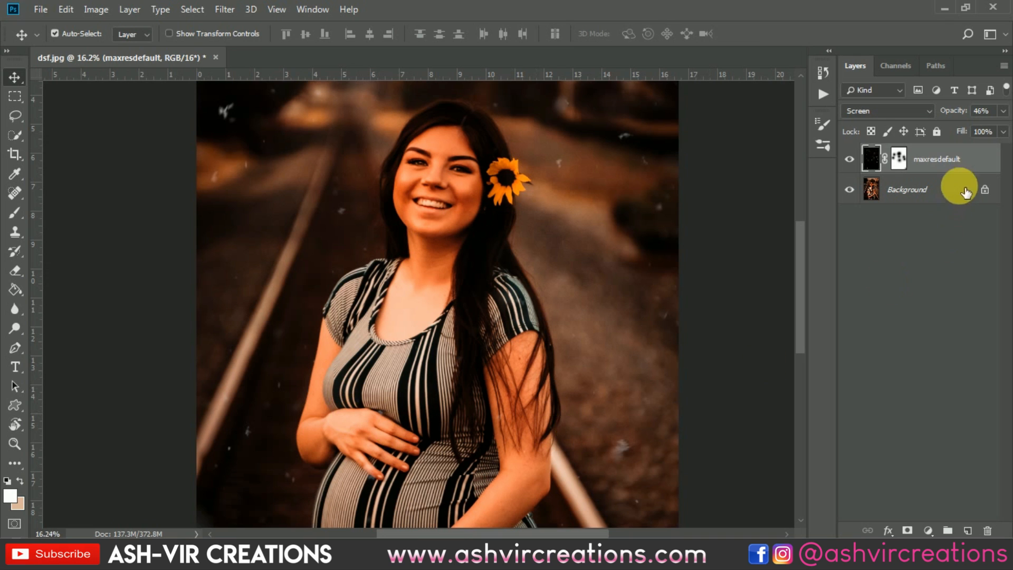
left_click(901, 158)
key("b")
mouse_move(452, 409)
left_mouse_down()
mouse_move(387, 449)
mouse_move(385, 470)
mouse_move(392, 435)
mouse_move(367, 434)
mouse_move(468, 460)
mouse_move(456, 239)
left_mouse_up()
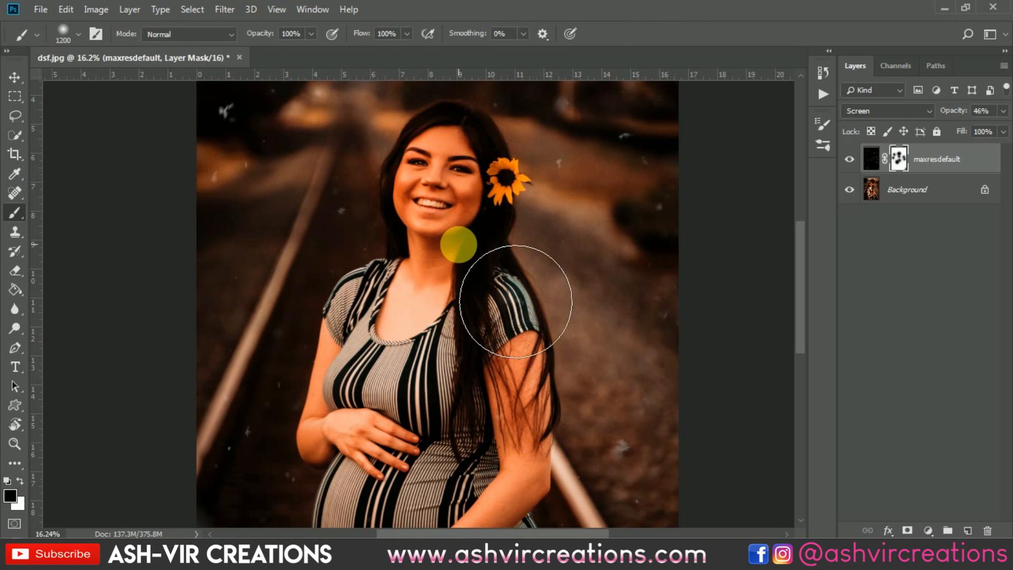
- Merge the masked maxresdefault snow layer with the Background layer
scroll(452, 261, "down", 2)
key("v")
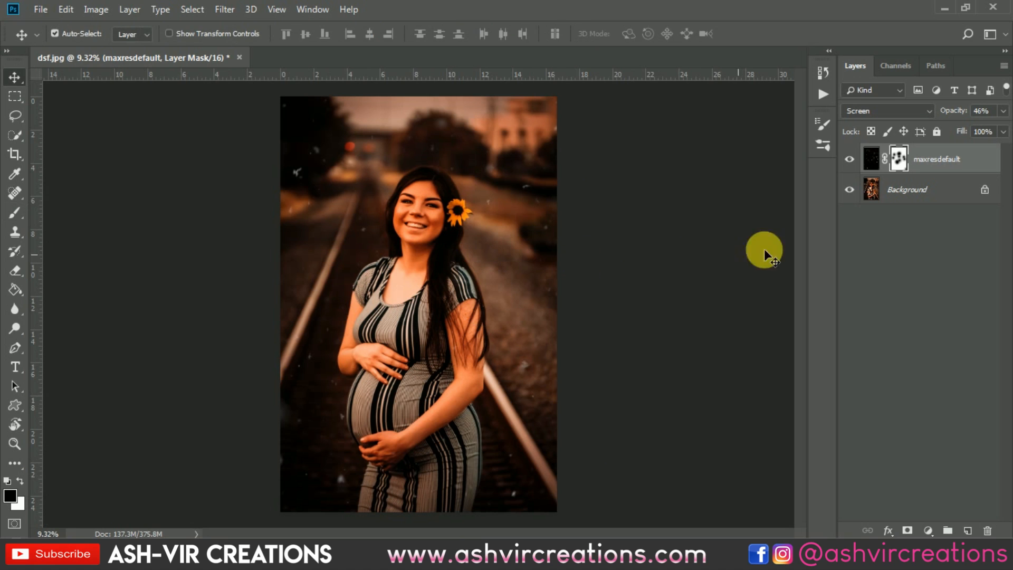
right_click(915, 192)
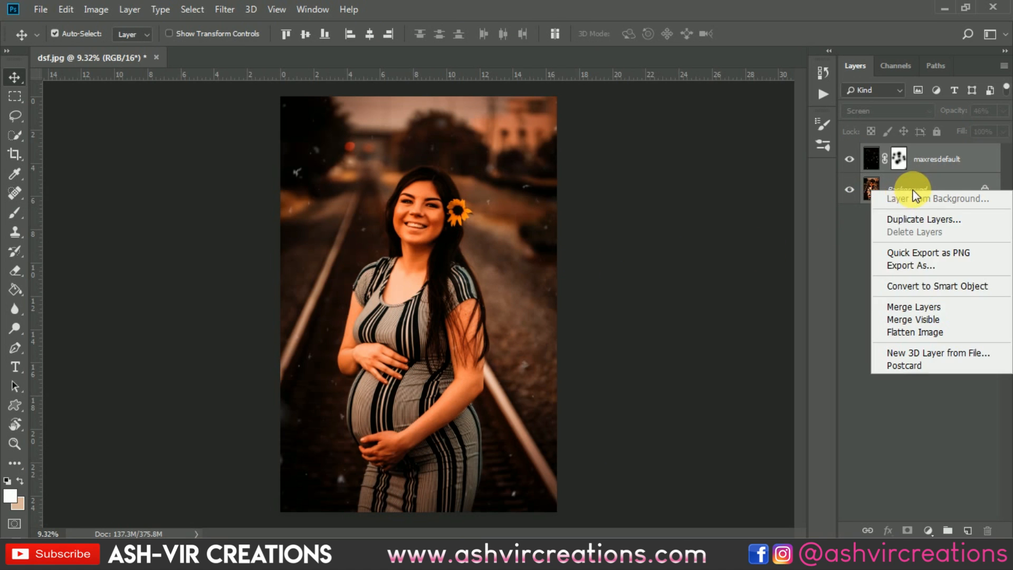
left_click(908, 306)
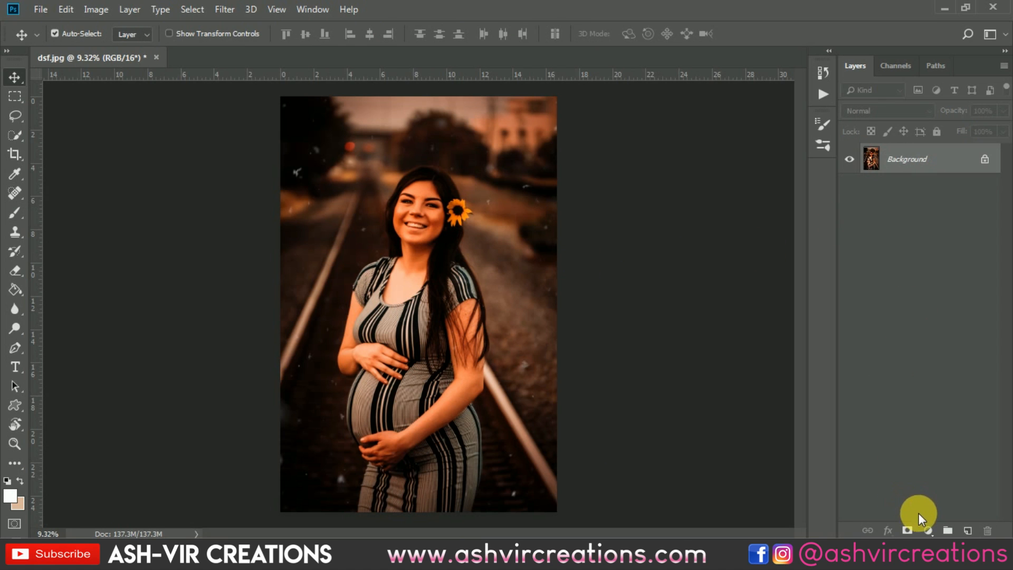
- Add a Curves adjustment layer with quarter-tone and three-quarter-tone anchor points and a slightly raised black point, and compare the photo without it
left_click(931, 530)
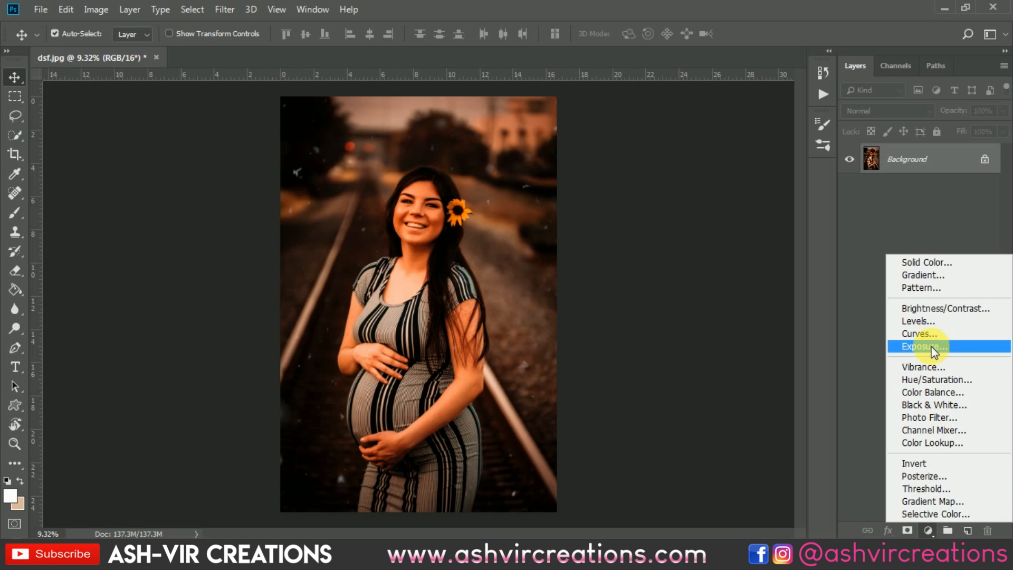
left_click(926, 332)
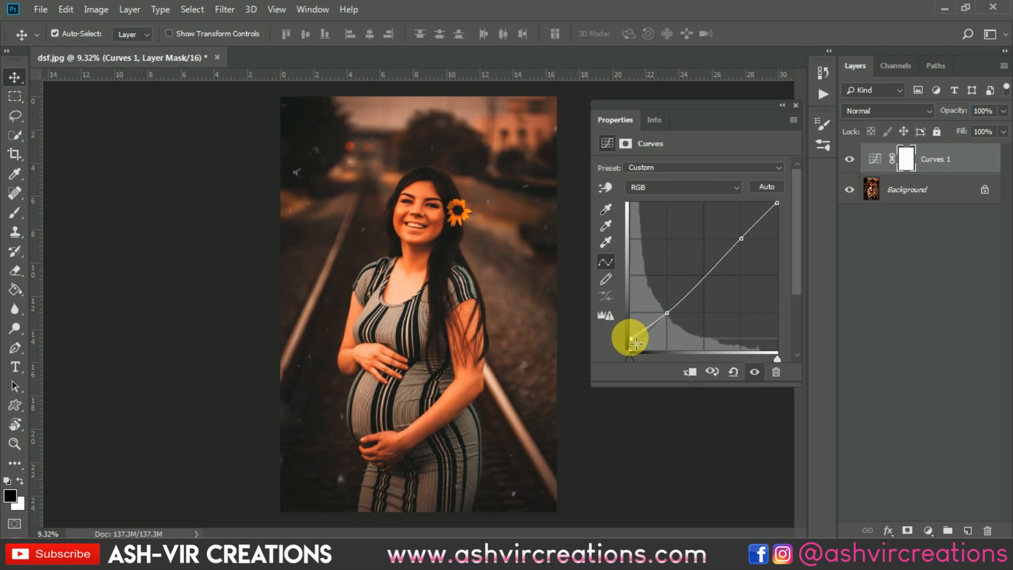
left_click_drag(633, 341, 632, 347)
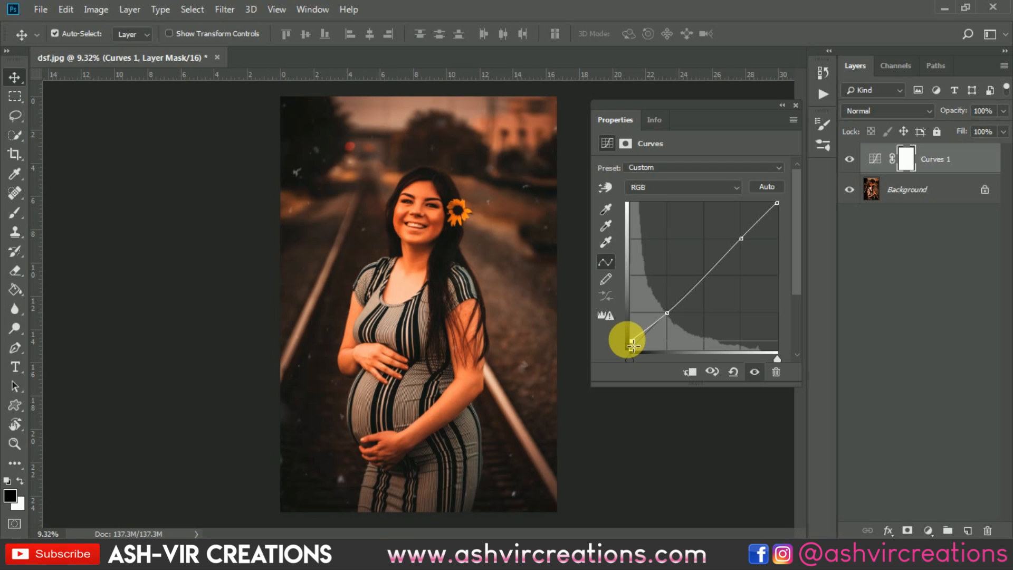
left_click(795, 105)
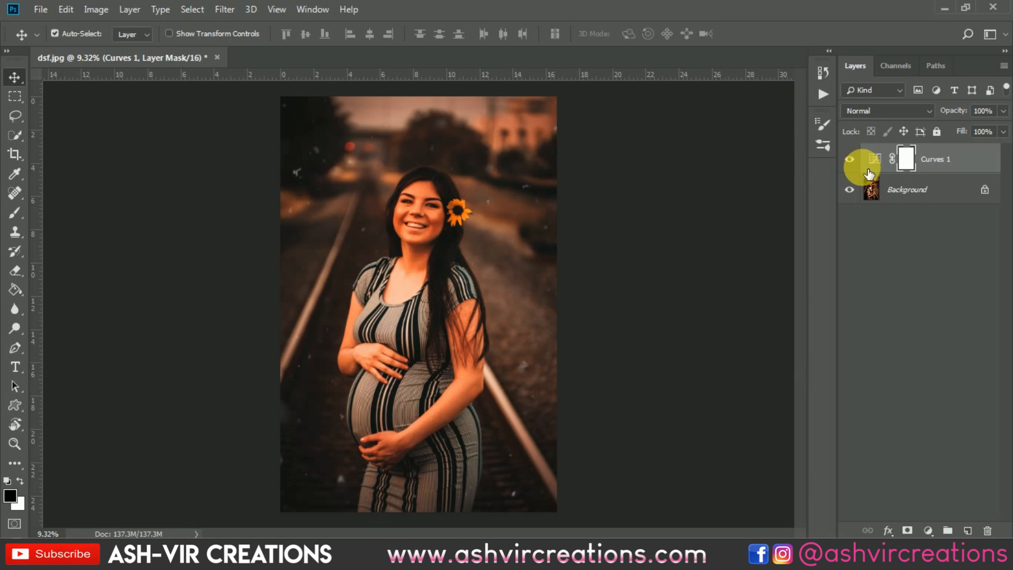
left_click(852, 159)
left_click(851, 160)
- Merge the Curves 1 adjustment layer with the Background layer
left_click(871, 189)
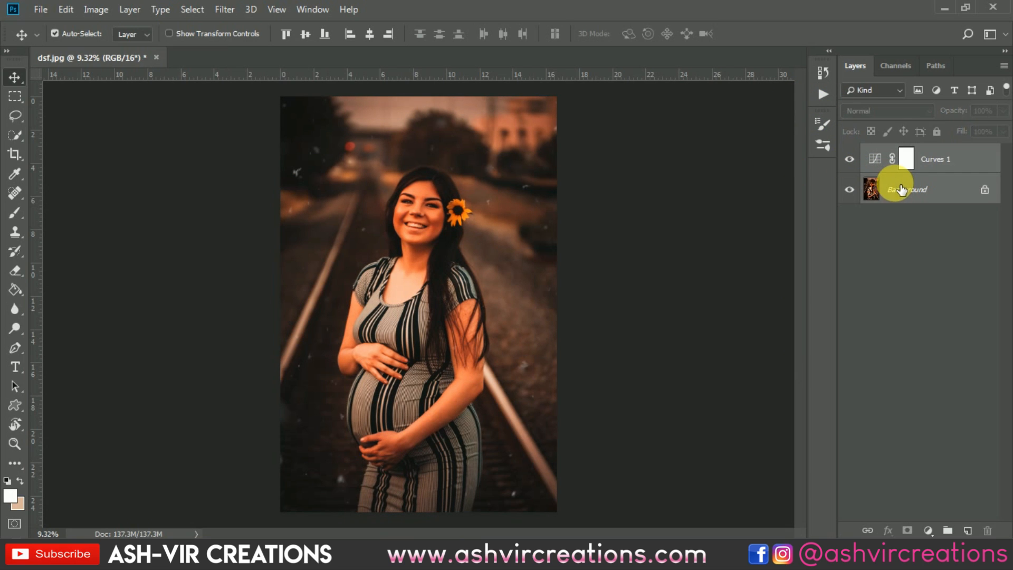
right_click(873, 187)
left_click(913, 300)
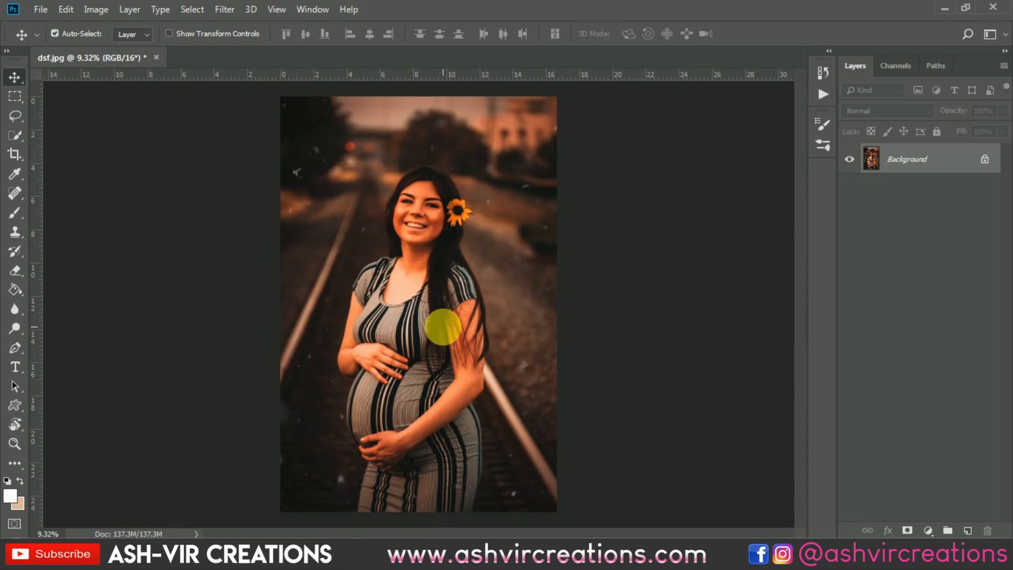
- Place the original dsf photo as a layer above the edited Background and rasterize it
left_click_drag(444, 327, 452, 316)
key("Return")
scroll(595, 240, "up", 1)
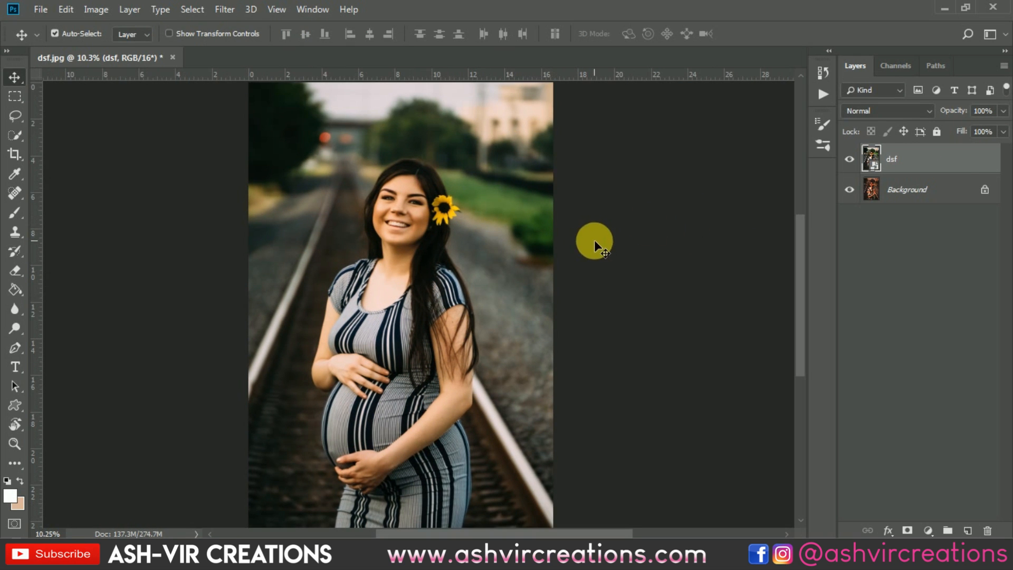
right_click(965, 151)
left_click(829, 252)
scroll(600, 259, "down", 1)
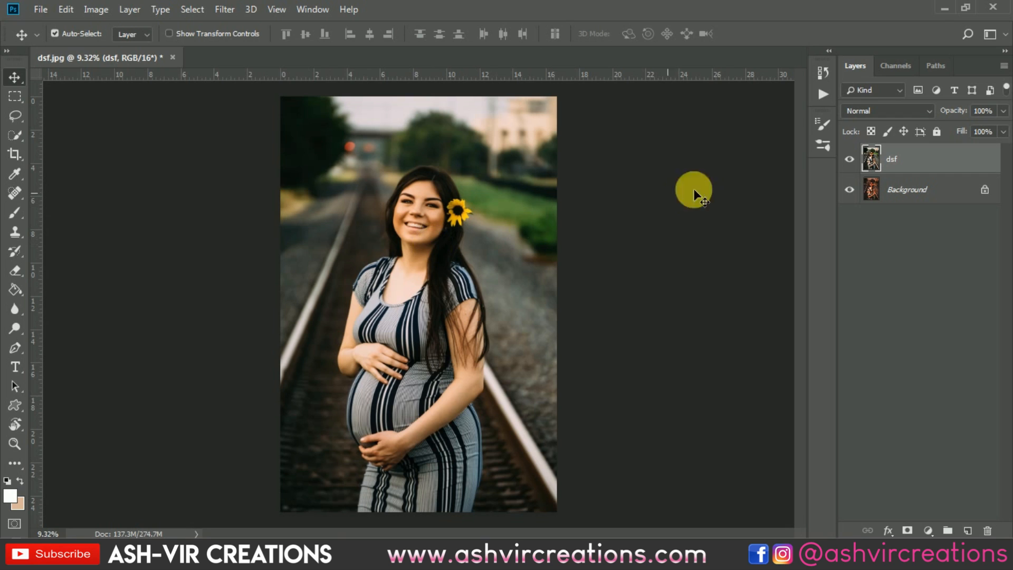
- Compare the edited portrait with the original by repeatedly hiding and showing the dsf layer
left_click(851, 158)
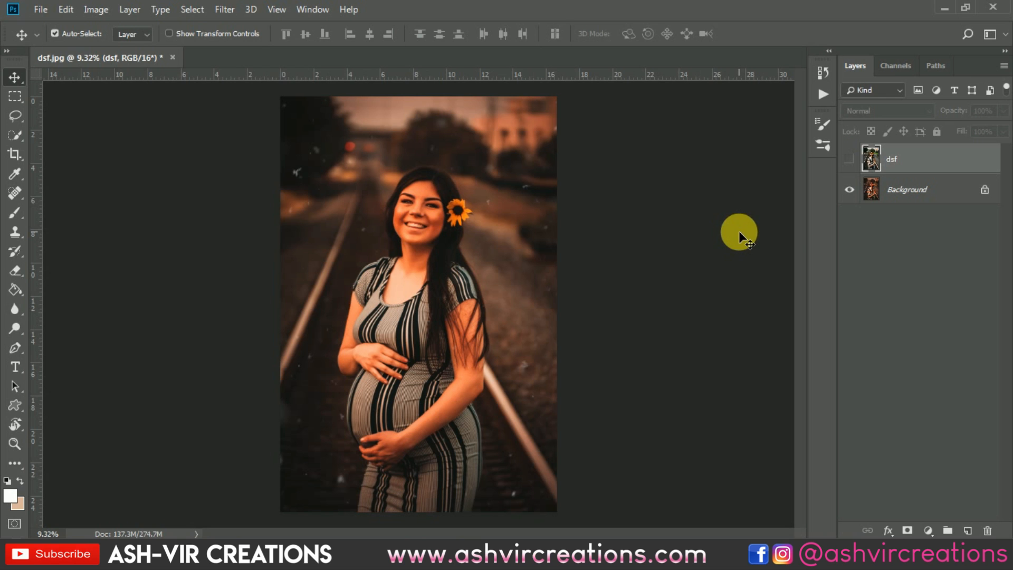
left_click(850, 158)
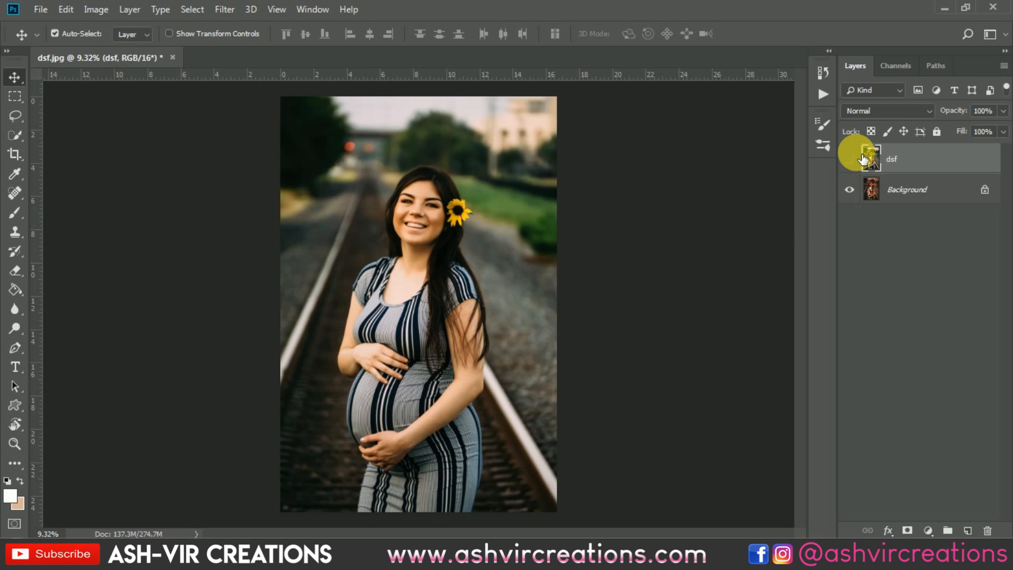
left_click(860, 157)
left_click(860, 157)
left_click(859, 157)
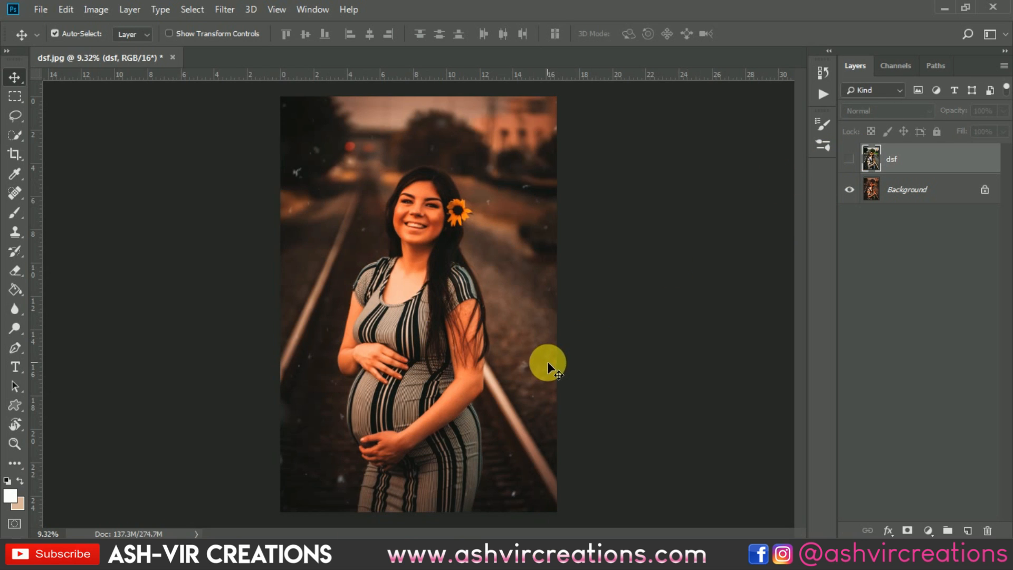
left_click(860, 158)
left_click(860, 159)
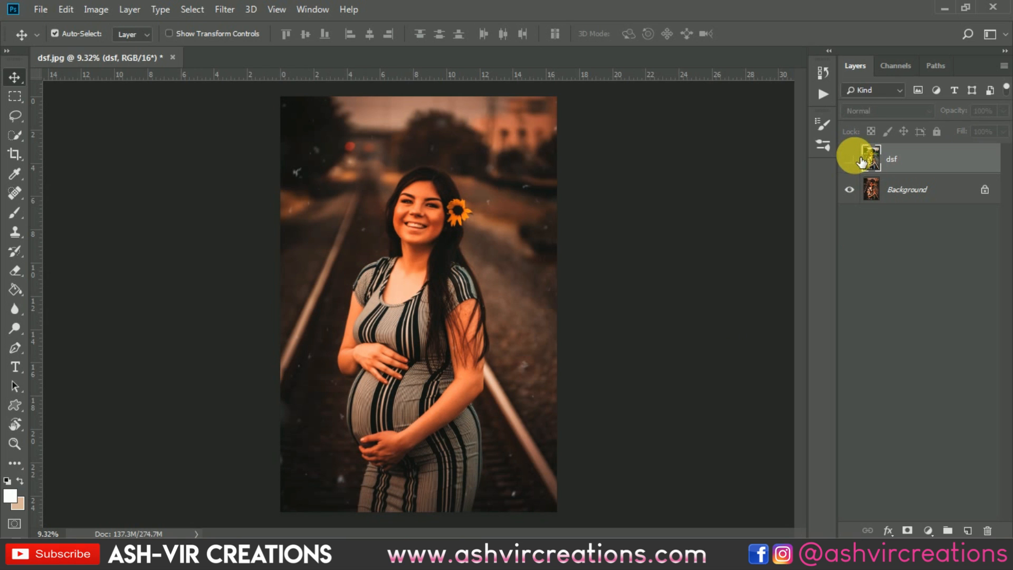
left_click(855, 164)
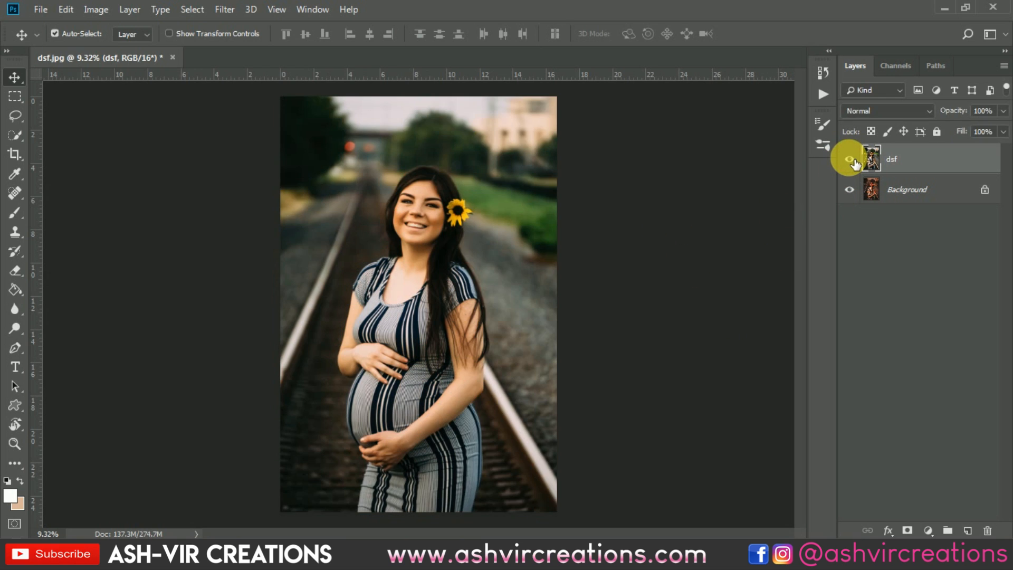
left_click(855, 164)
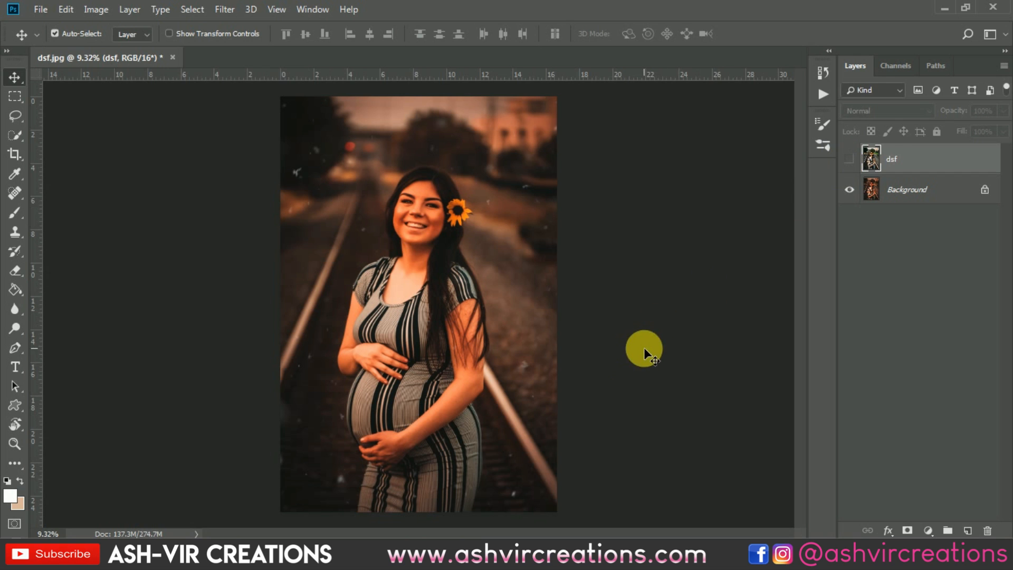
- Examine the before and after around the woman's face and upper body up close, and across the whole photo, leaving the dsf layer hidden
scroll(558, 362, "up", 1)
scroll(557, 351, "up", 1)
scroll(580, 327, "up", 1)
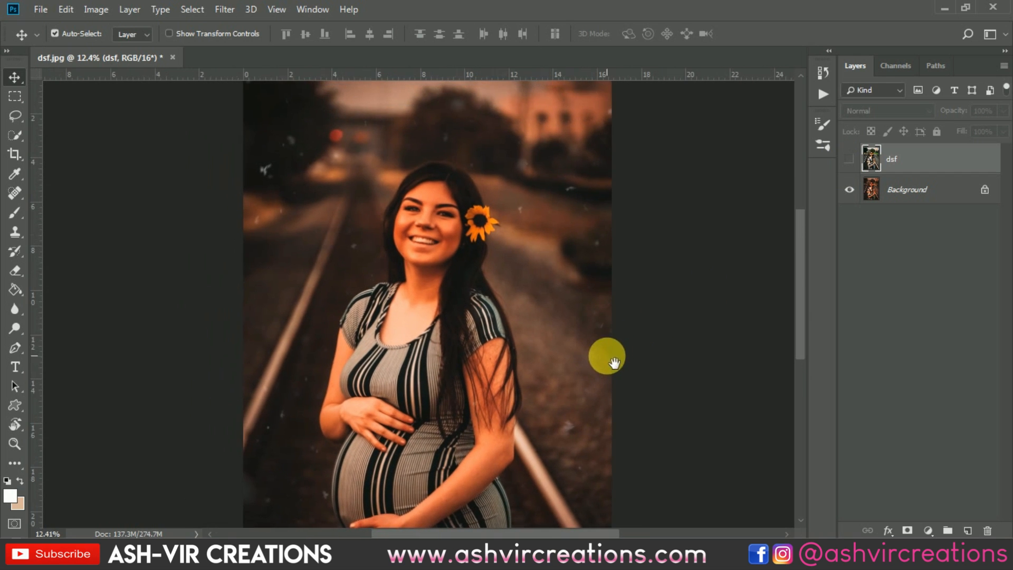
scroll(661, 274, "up", 2)
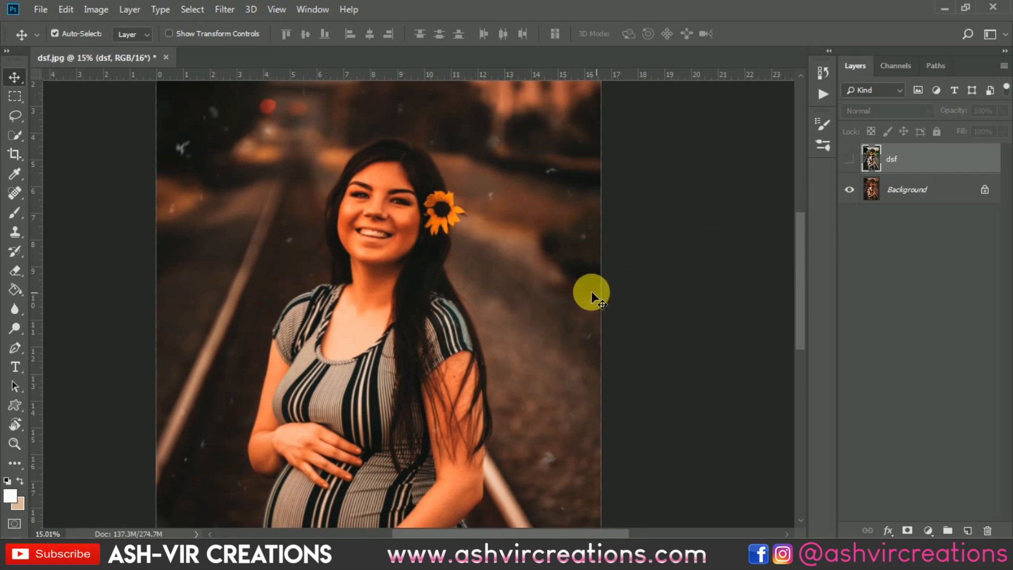
left_click_drag(591, 290, 629, 348)
left_click(854, 167)
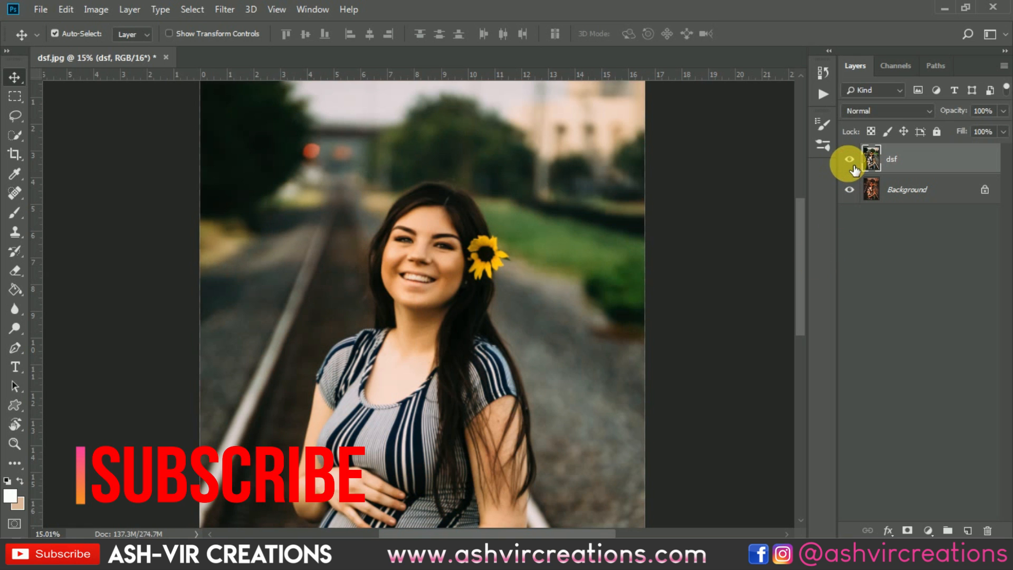
left_click(854, 166)
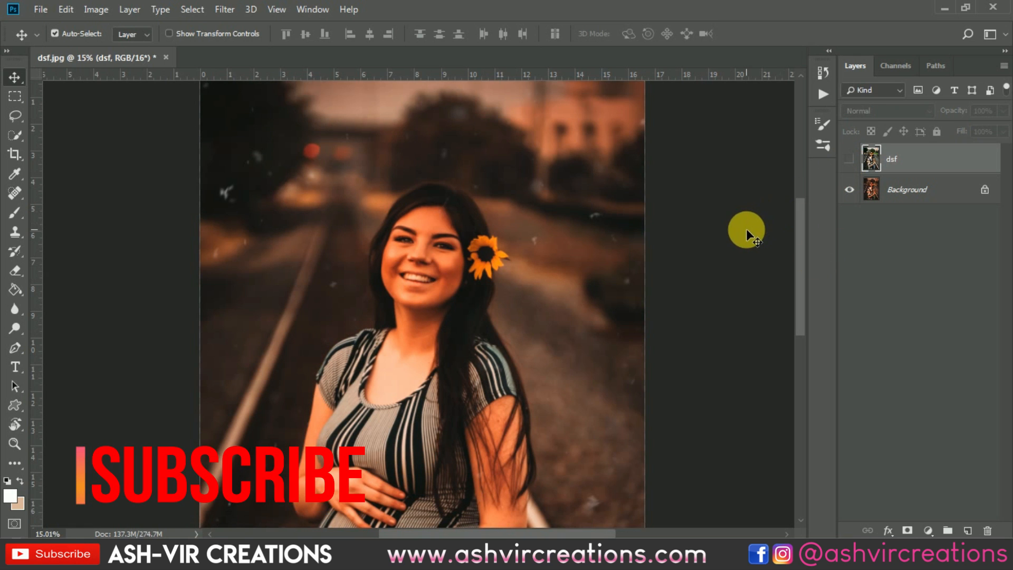
scroll(746, 229, "down", 3)
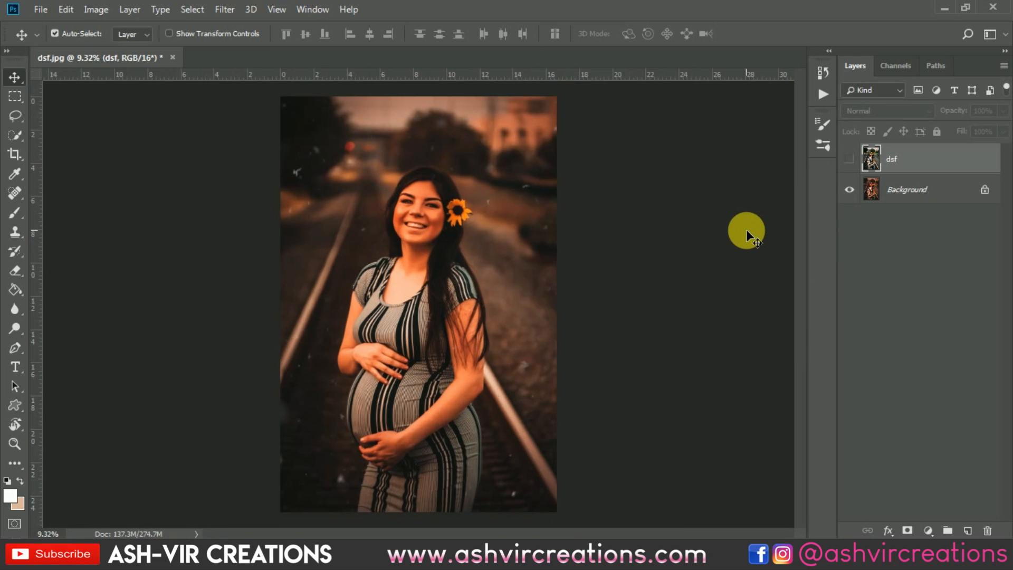
left_click(858, 165)
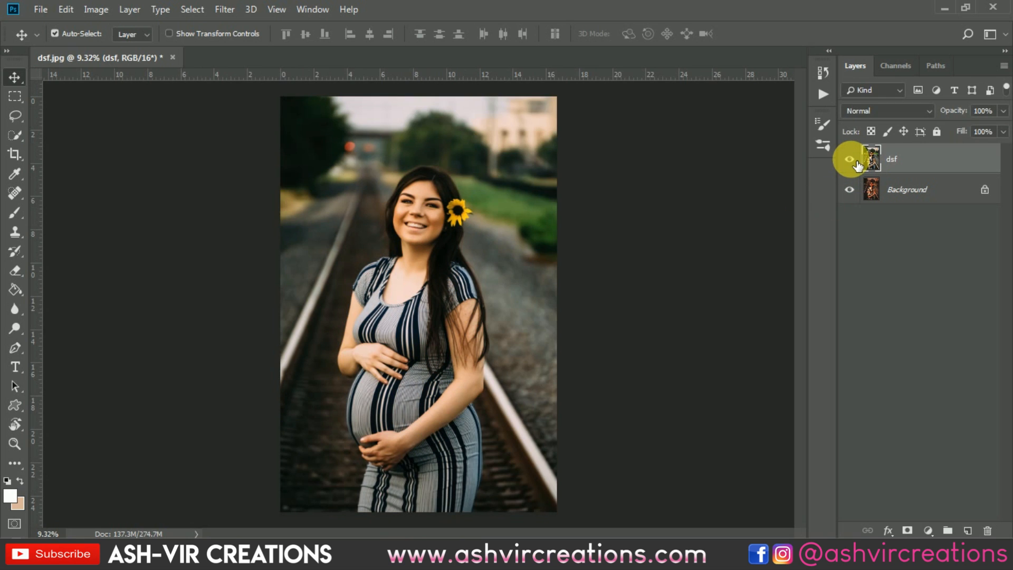
left_click(857, 165)
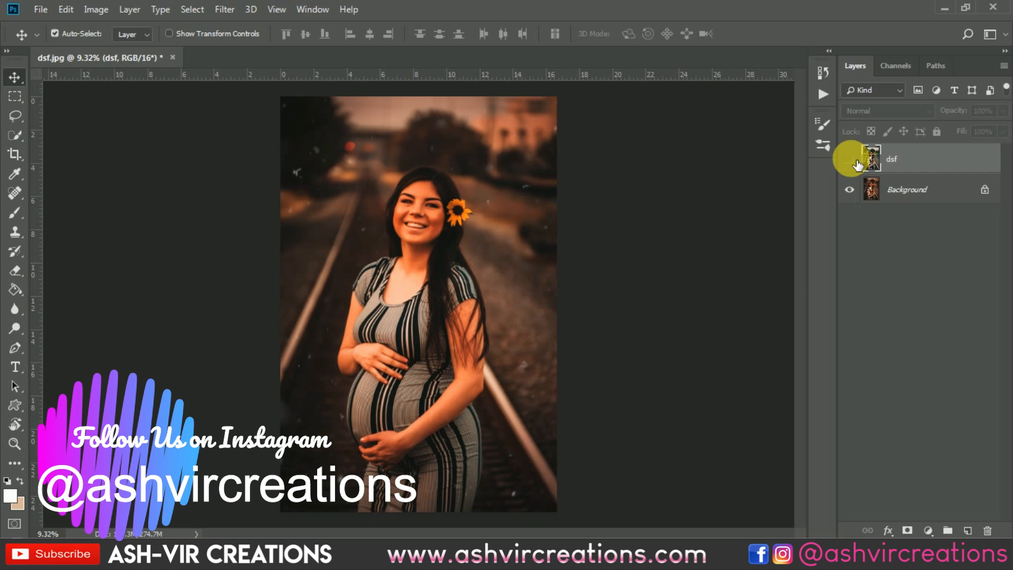
scroll(678, 356, "up", 1)
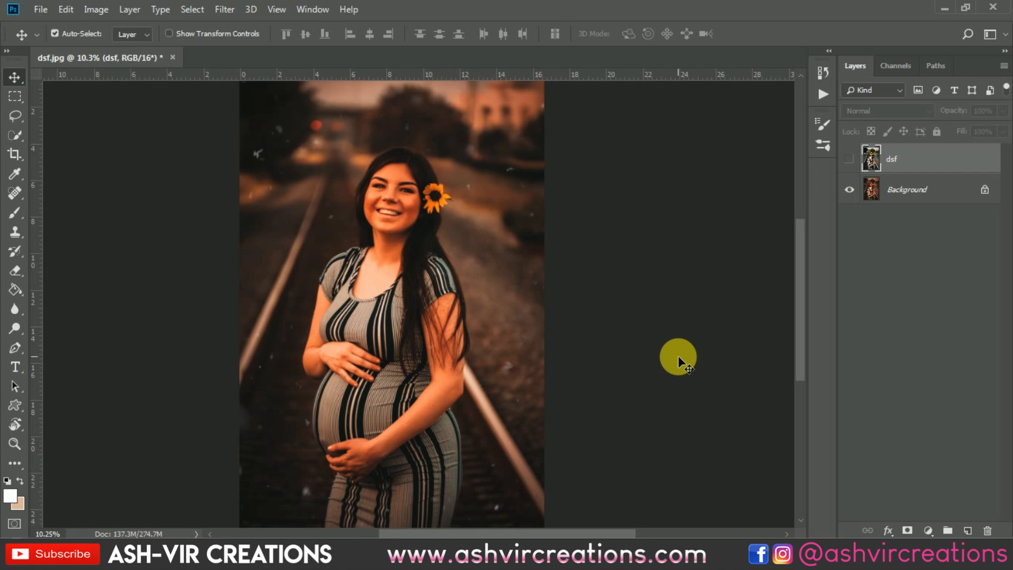